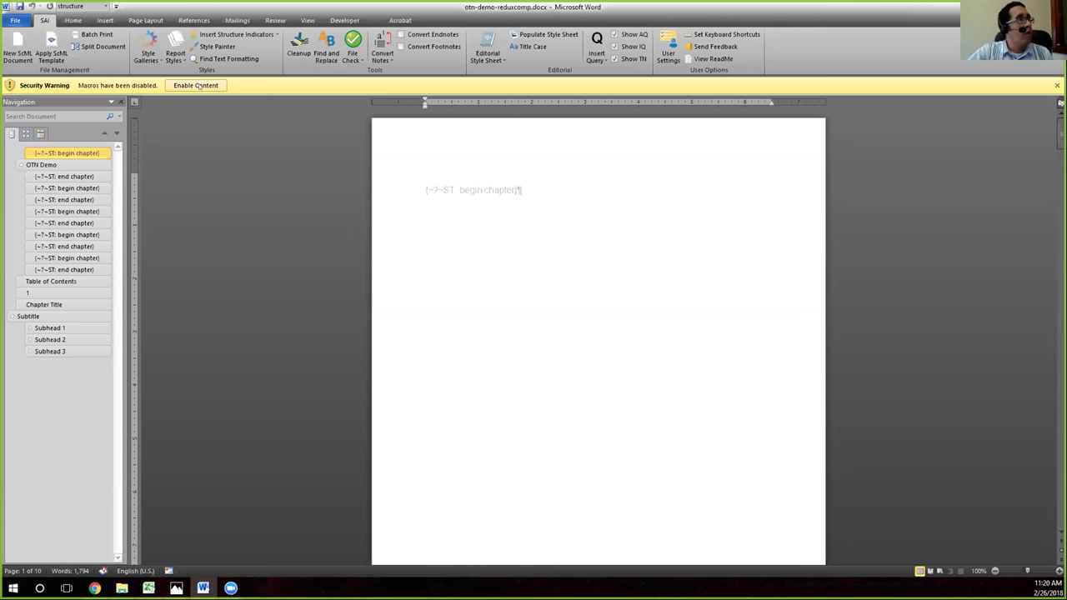
- Enable the document's macro content and switch the document to Draft view
{"action": "left_click", "coordinate": [197, 85]}
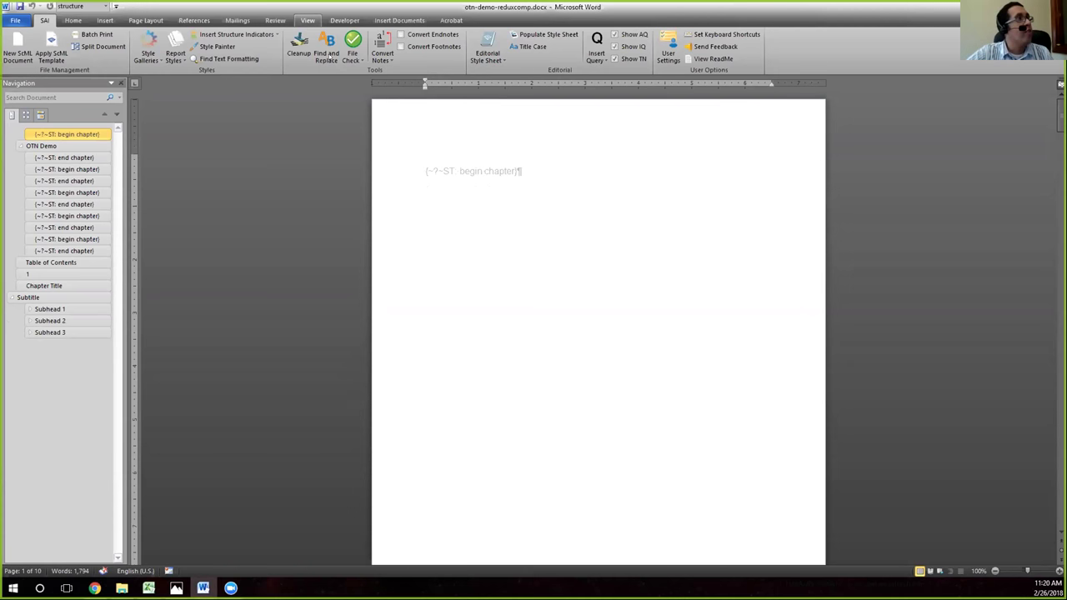
{"action": "left_click", "coordinate": [275, 20]}
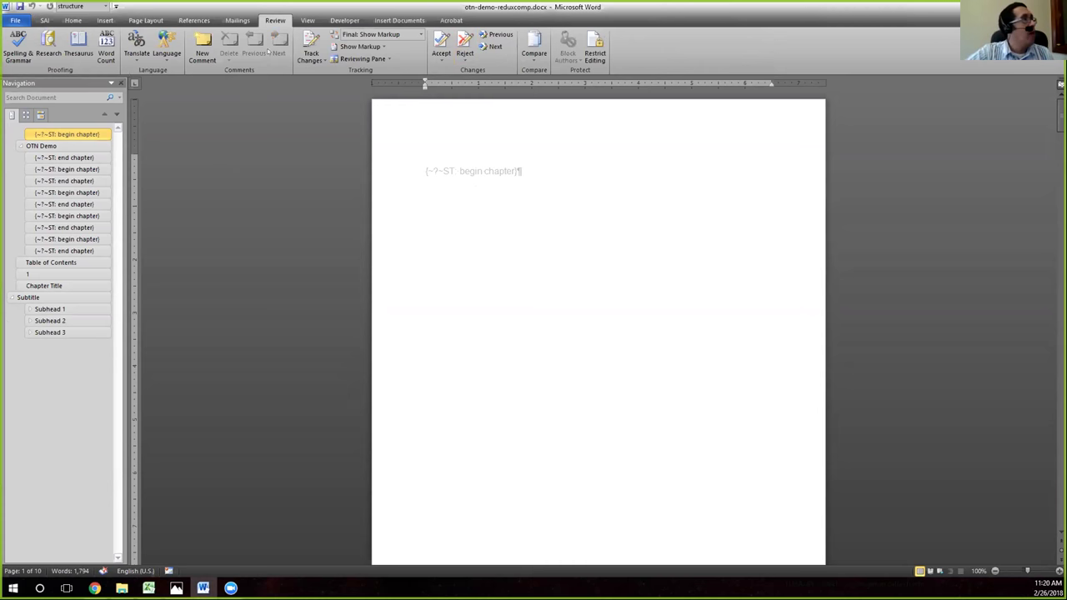
{"action": "left_click", "coordinate": [306, 20]}
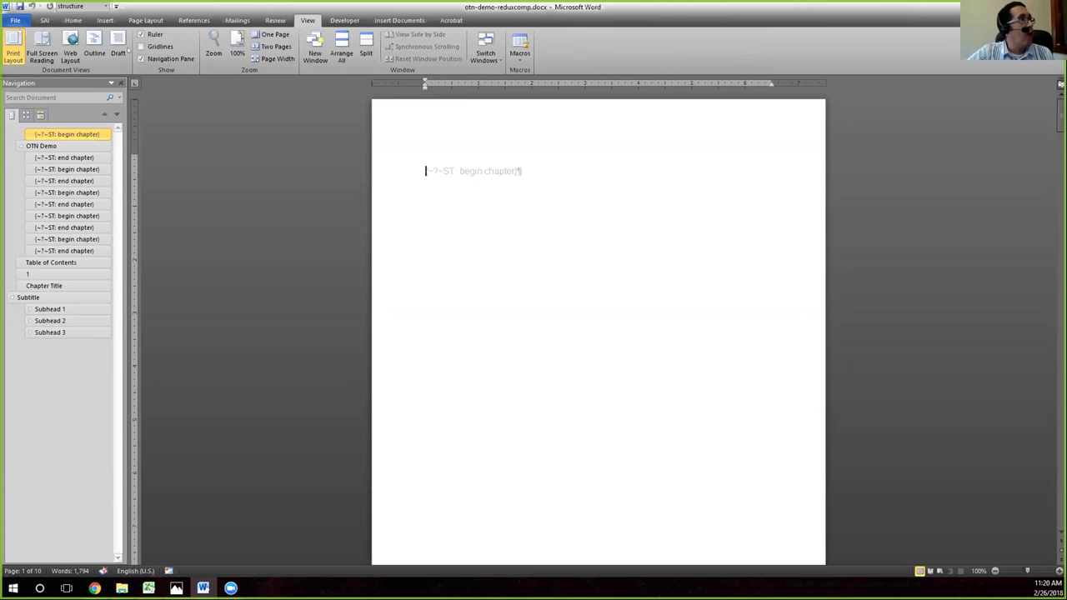
{"action": "left_click", "coordinate": [118, 50]}
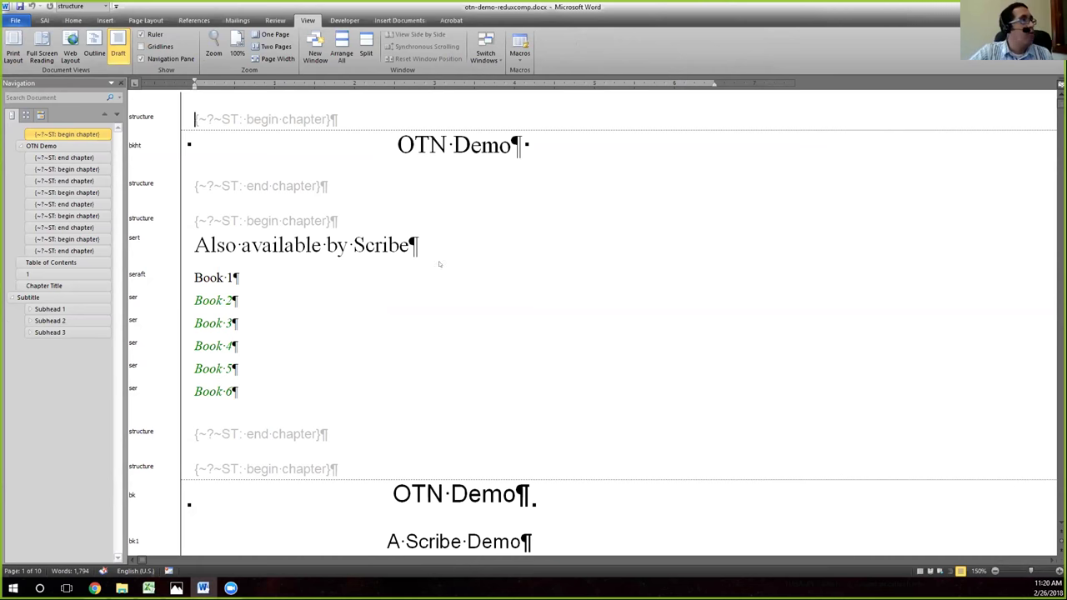
- Examine the structure tags and paragraph style names of the front matter, down to the Library of Congress line on the copyright page
{"action": "scroll", "coordinate": [439, 245], "scroll_direction": "down", "scroll_amount": 1}
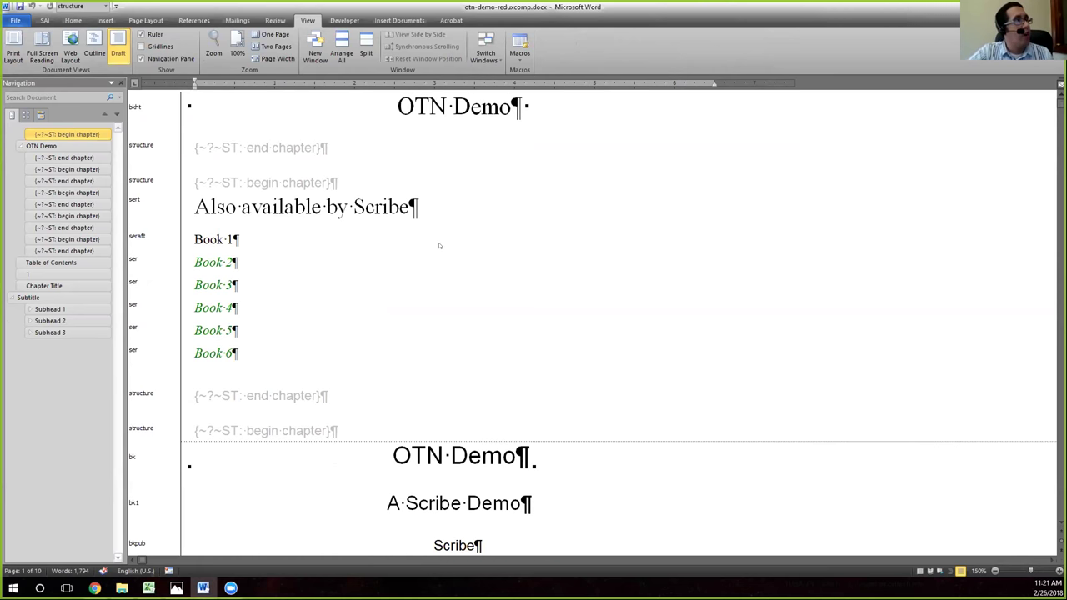
{"action": "scroll", "coordinate": [439, 245], "scroll_direction": "down", "scroll_amount": 1}
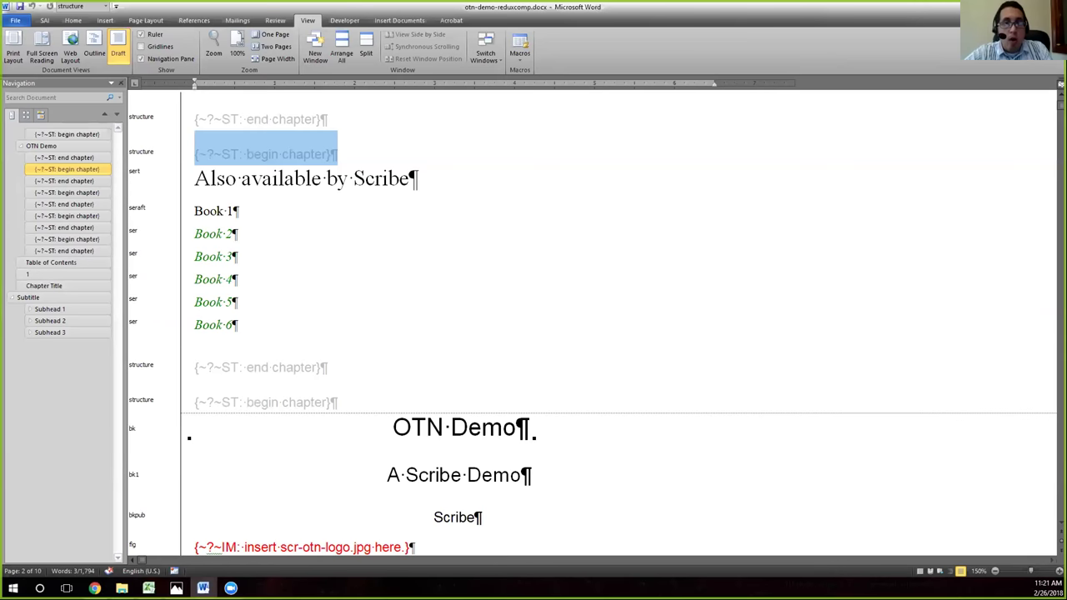
{"action": "scroll", "coordinate": [334, 297], "scroll_direction": "down", "scroll_amount": 1}
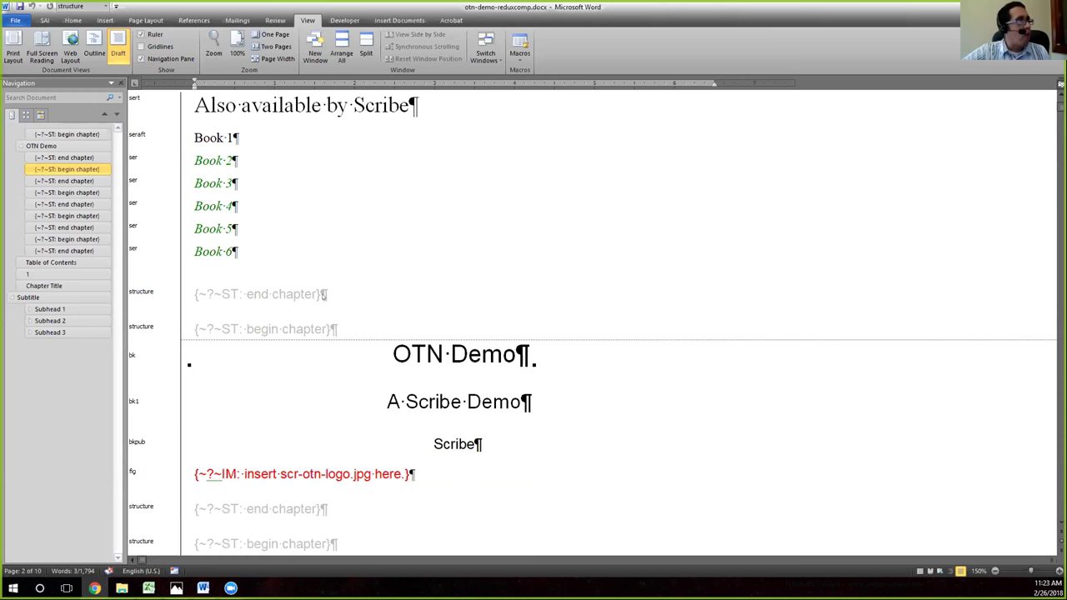
{"action": "scroll", "coordinate": [323, 295], "scroll_direction": "down", "scroll_amount": 5}
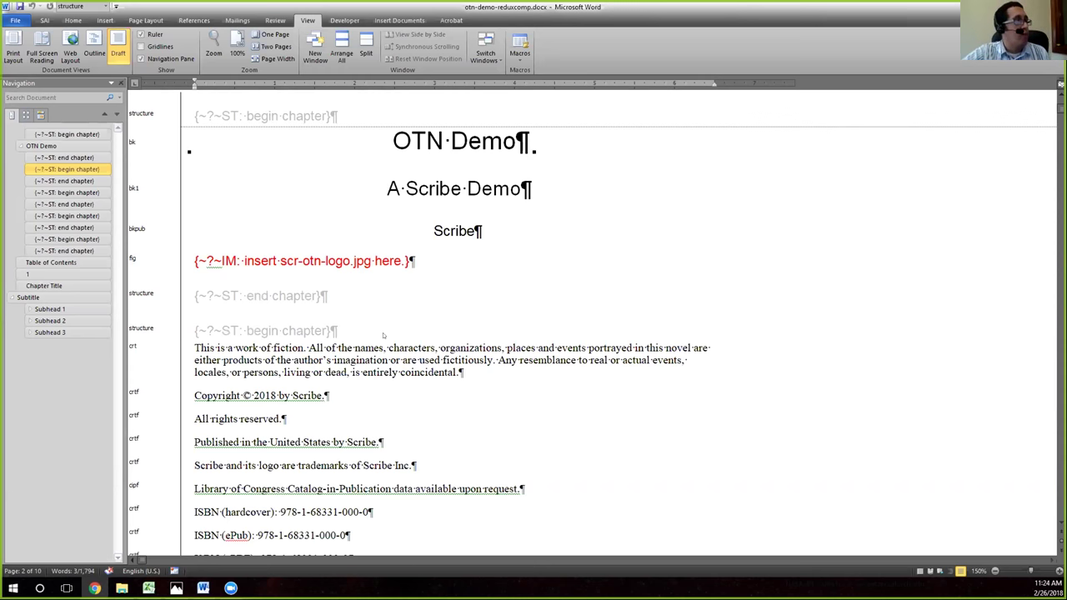
{"action": "scroll", "coordinate": [383, 336], "scroll_direction": "down", "scroll_amount": 3}
{"action": "scroll", "coordinate": [384, 333], "scroll_direction": "down", "scroll_amount": 7}
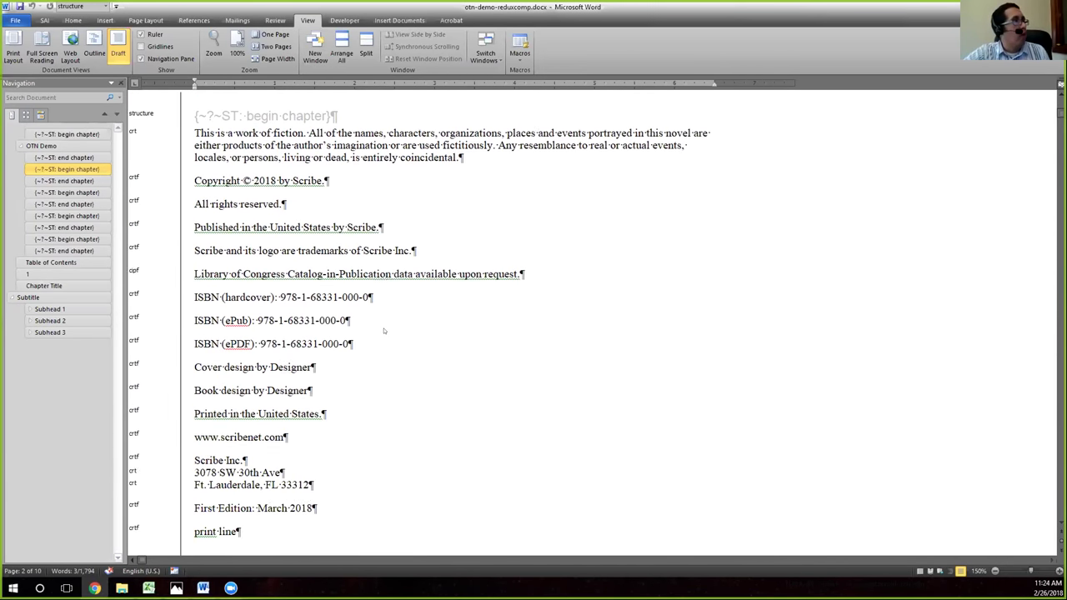
{"action": "scroll", "coordinate": [412, 370], "scroll_direction": "up", "scroll_amount": 4}
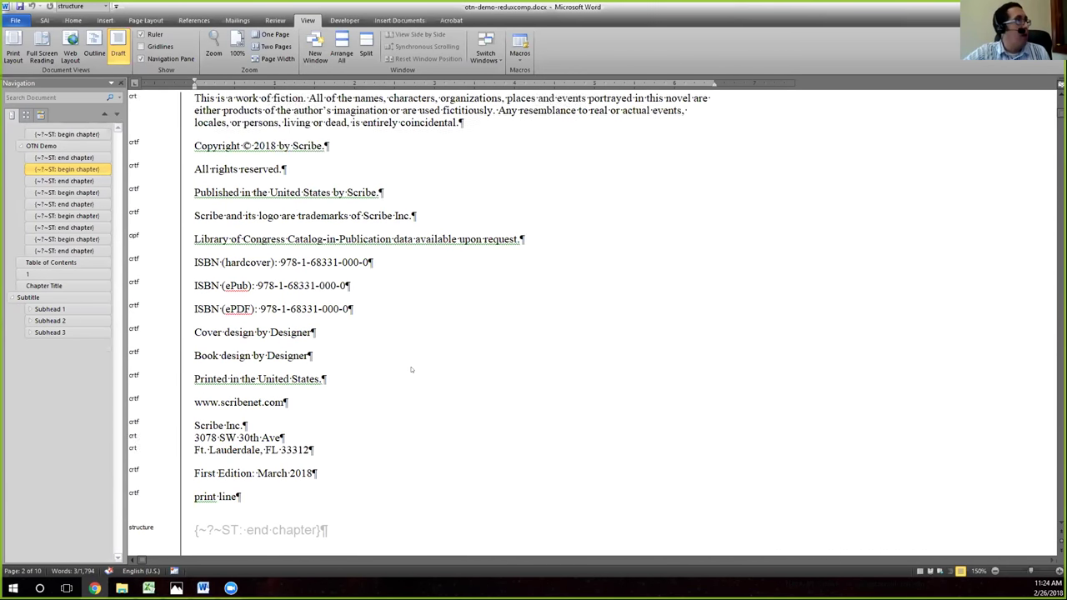
{"action": "scroll", "coordinate": [252, 352], "scroll_direction": "down", "scroll_amount": 1}
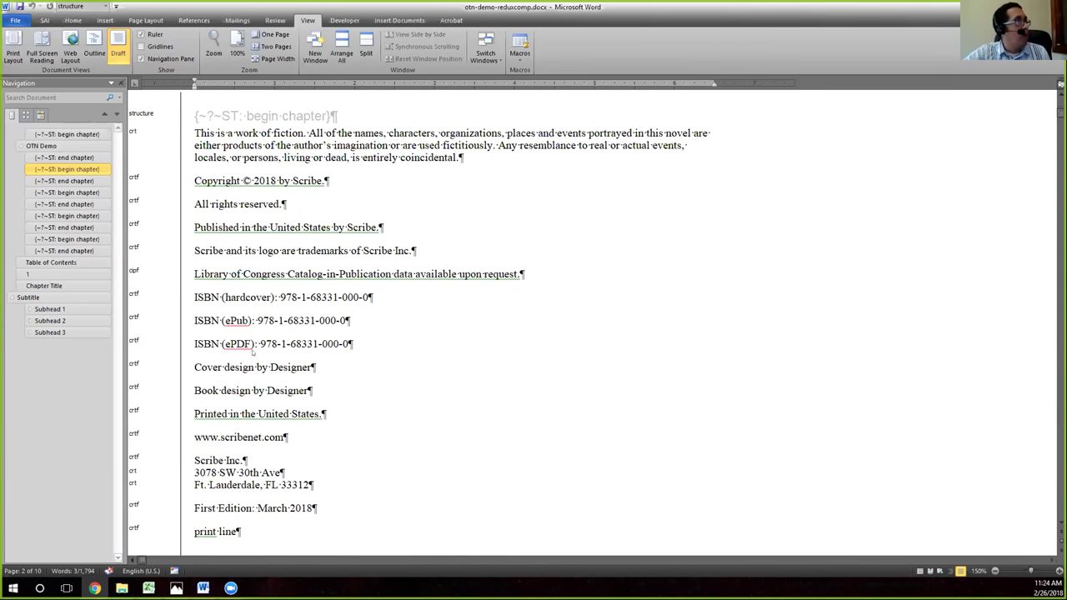
{"action": "scroll", "coordinate": [219, 377], "scroll_direction": "down", "scroll_amount": 1}
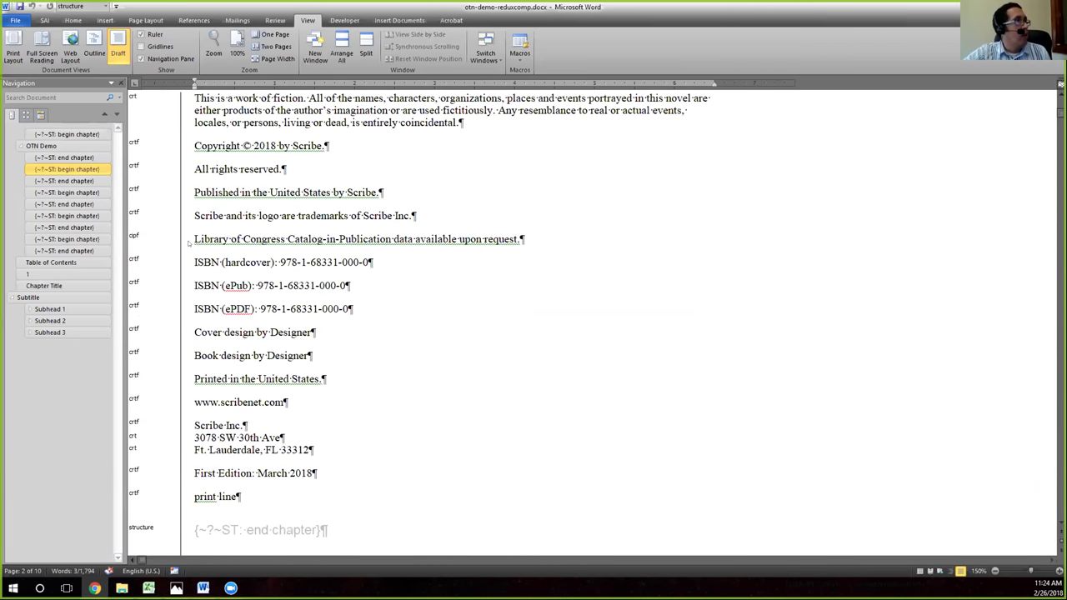
{"action": "left_click_drag", "start_coordinate": [195, 239], "coordinate": [414, 240]}
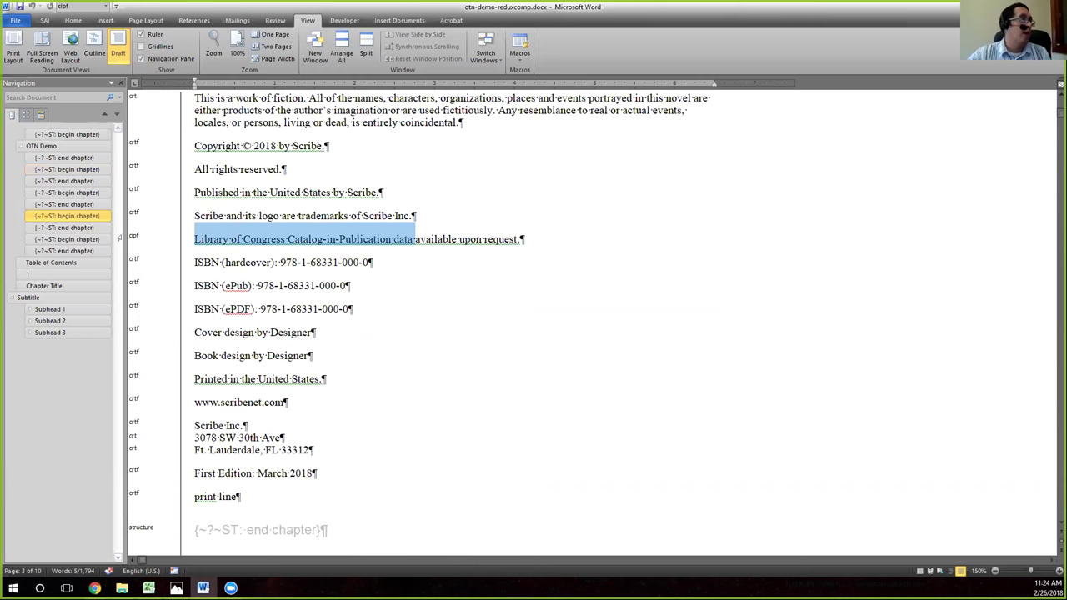
{"action": "left_click", "coordinate": [209, 239]}
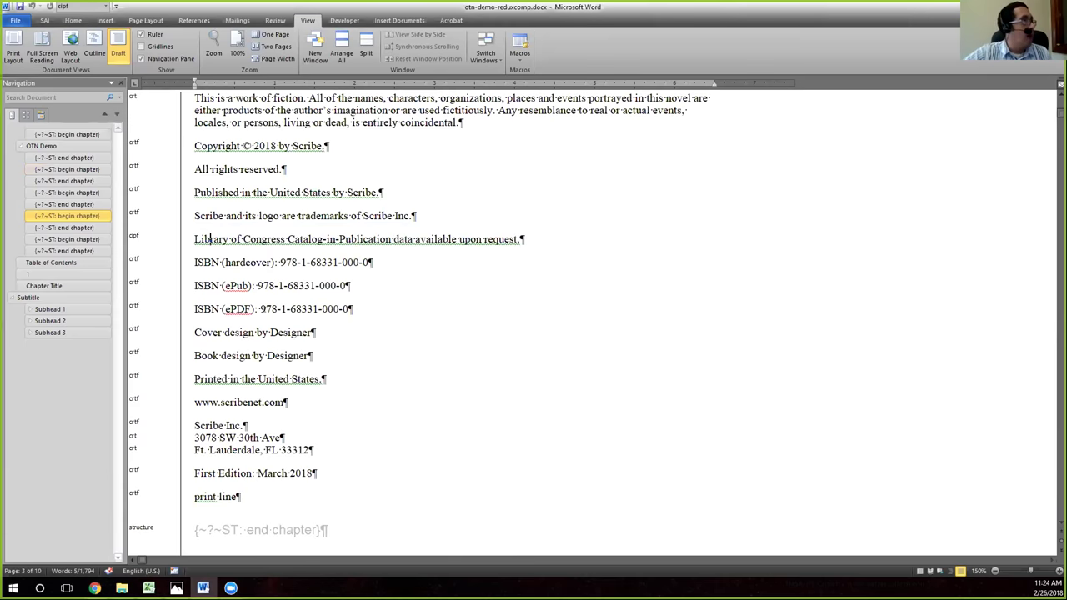
- Examine the styles of the dedication, table of contents, chapter opening and the first body paragraph under Subhead 1
{"action": "scroll", "coordinate": [209, 239], "scroll_direction": "down", "scroll_amount": 10}
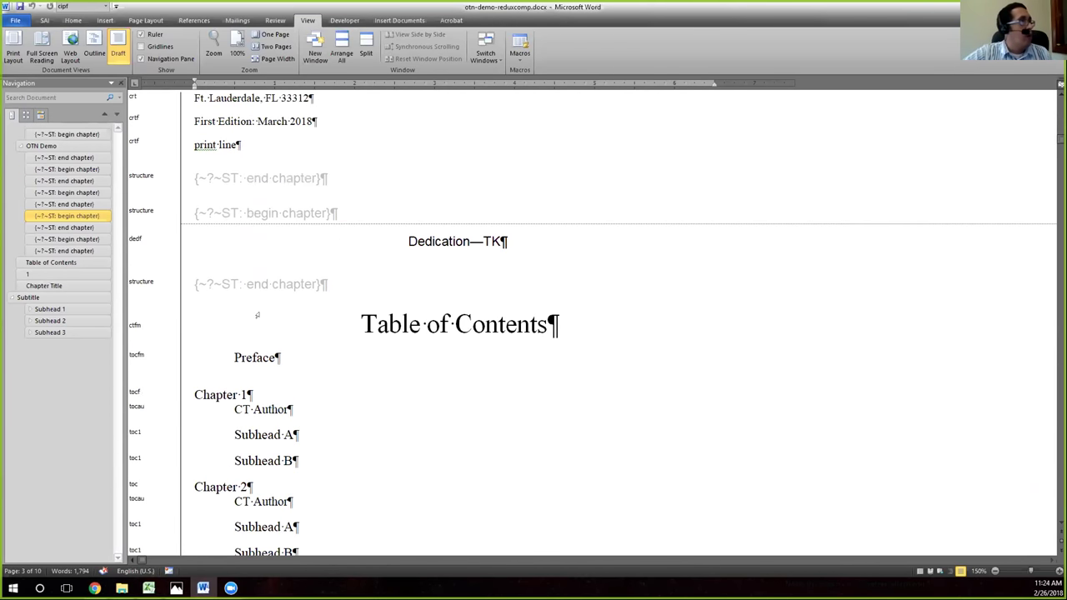
{"action": "scroll", "coordinate": [257, 315], "scroll_direction": "down", "scroll_amount": 10}
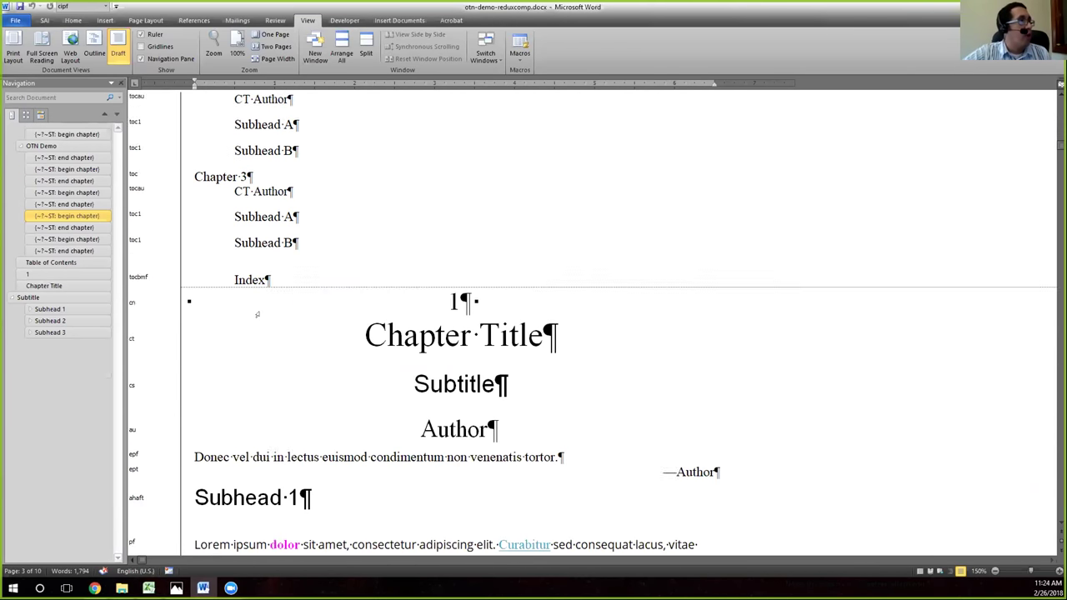
{"action": "scroll", "coordinate": [257, 315], "scroll_direction": "down", "scroll_amount": 3}
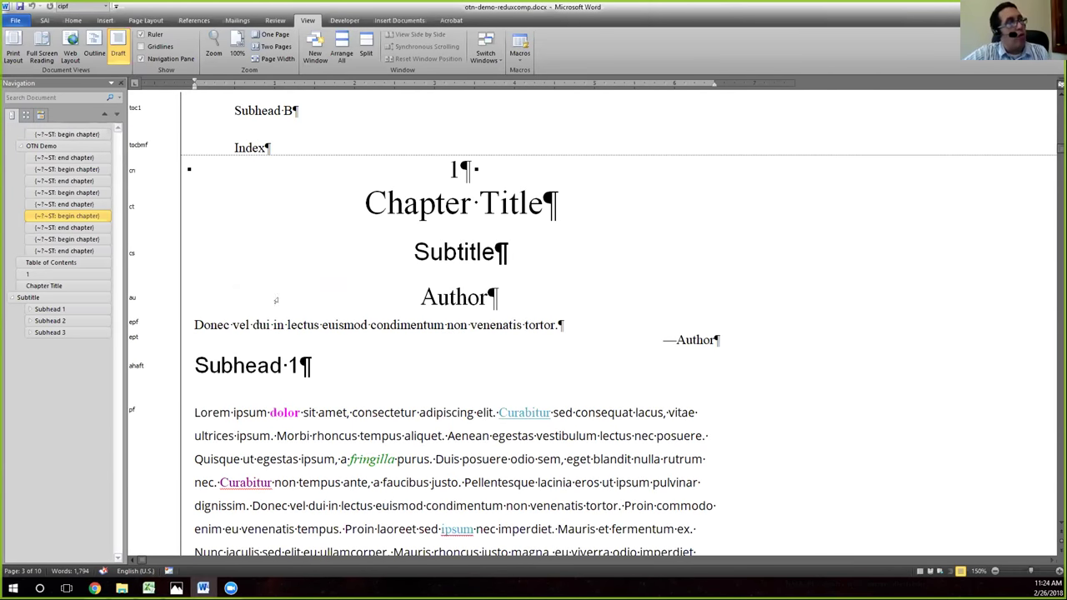
{"action": "scroll", "coordinate": [451, 289], "scroll_direction": "down", "scroll_amount": 1}
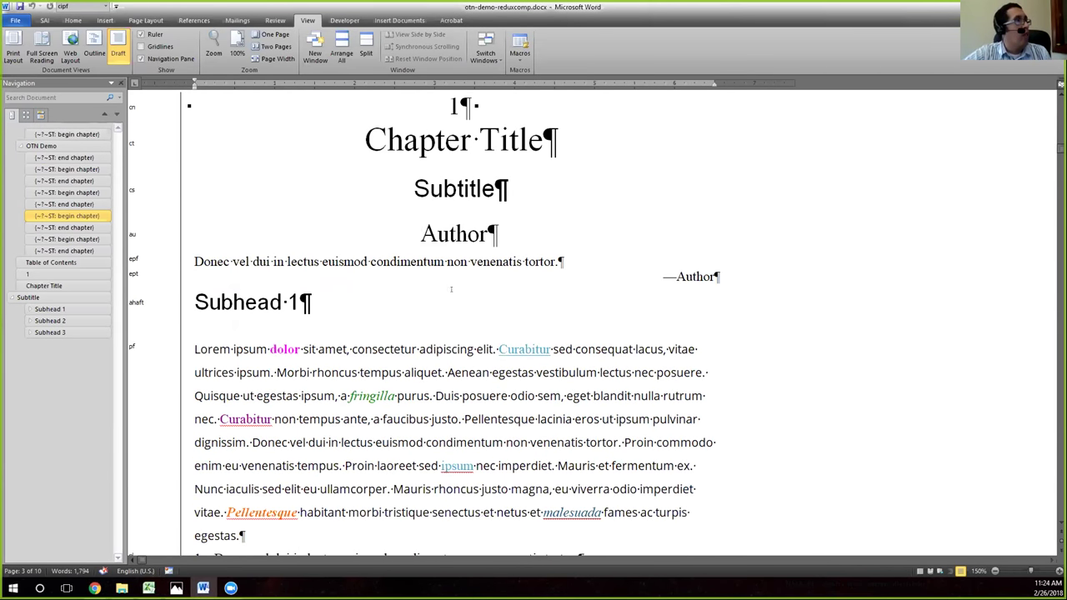
{"action": "scroll", "coordinate": [334, 289], "scroll_direction": "down", "scroll_amount": 1}
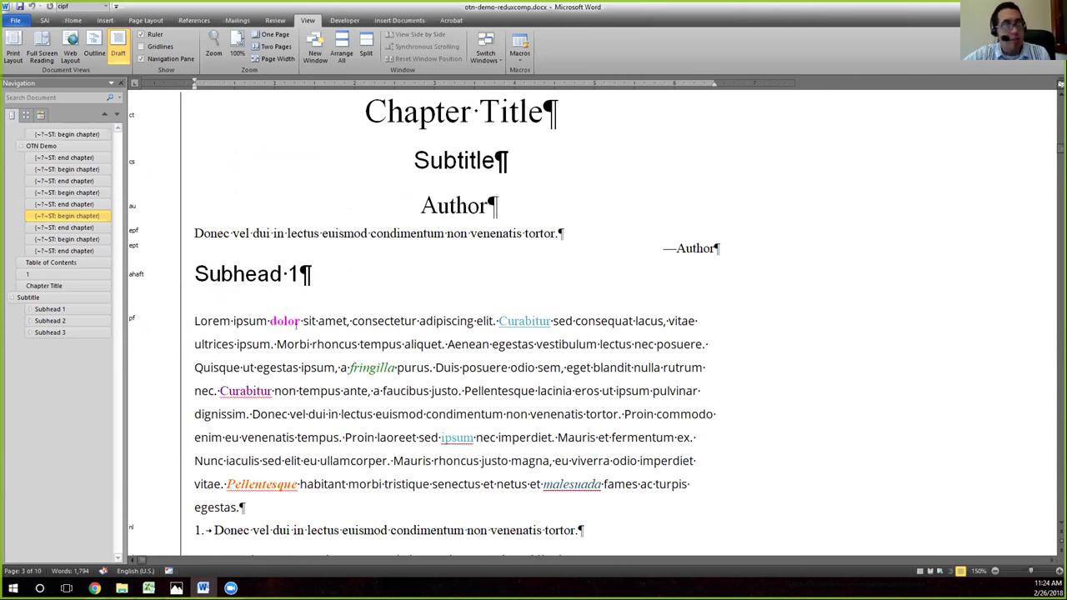
{"action": "scroll", "coordinate": [321, 322], "scroll_direction": "down", "scroll_amount": 2}
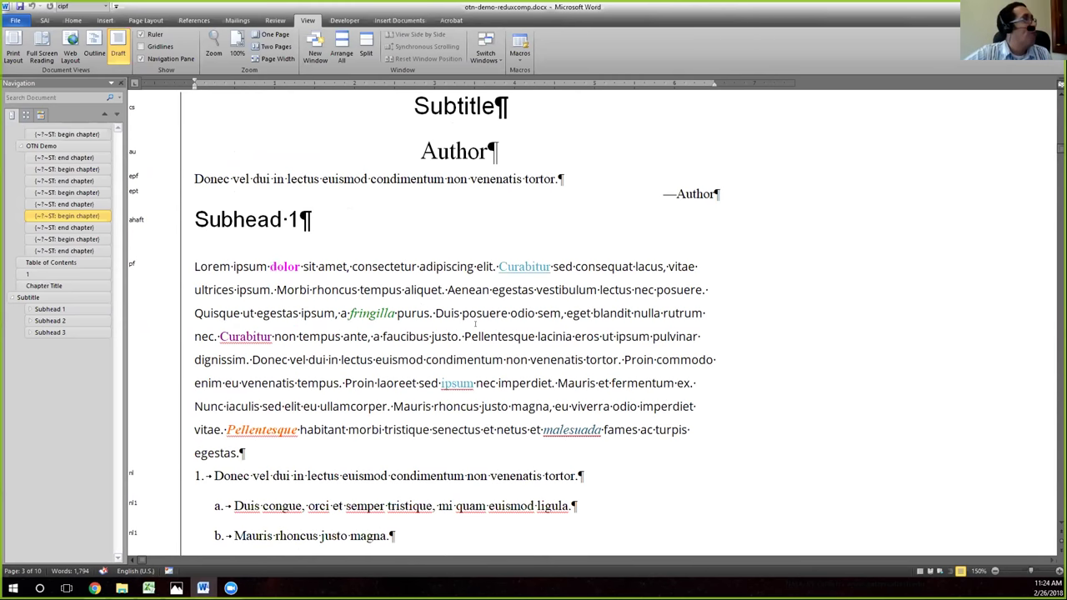
{"action": "scroll", "coordinate": [464, 314], "scroll_direction": "down", "scroll_amount": 2}
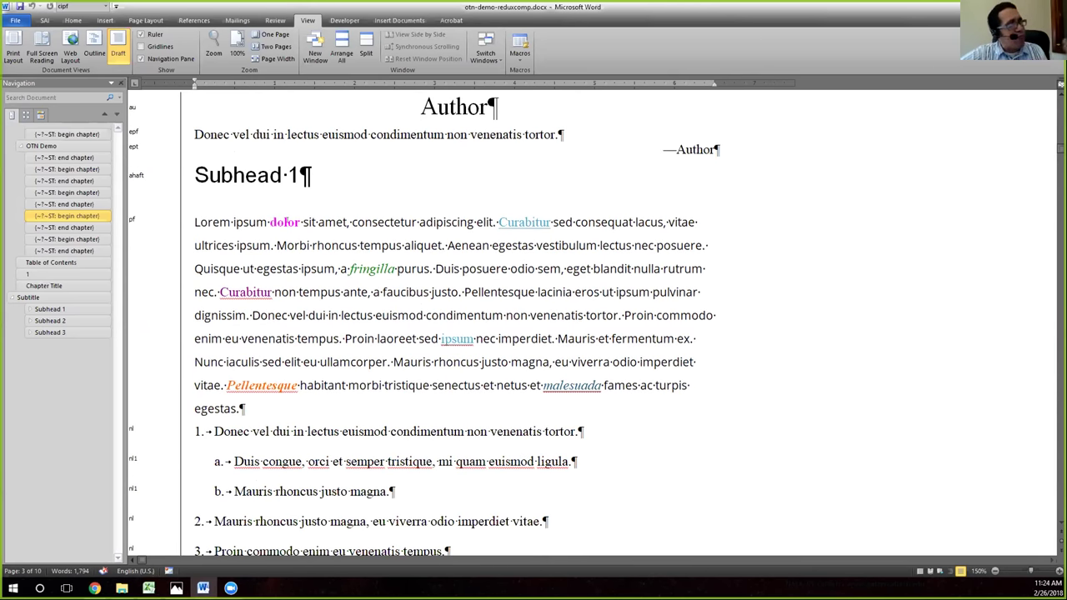
{"action": "scroll", "coordinate": [450, 325], "scroll_direction": "down", "scroll_amount": 3}
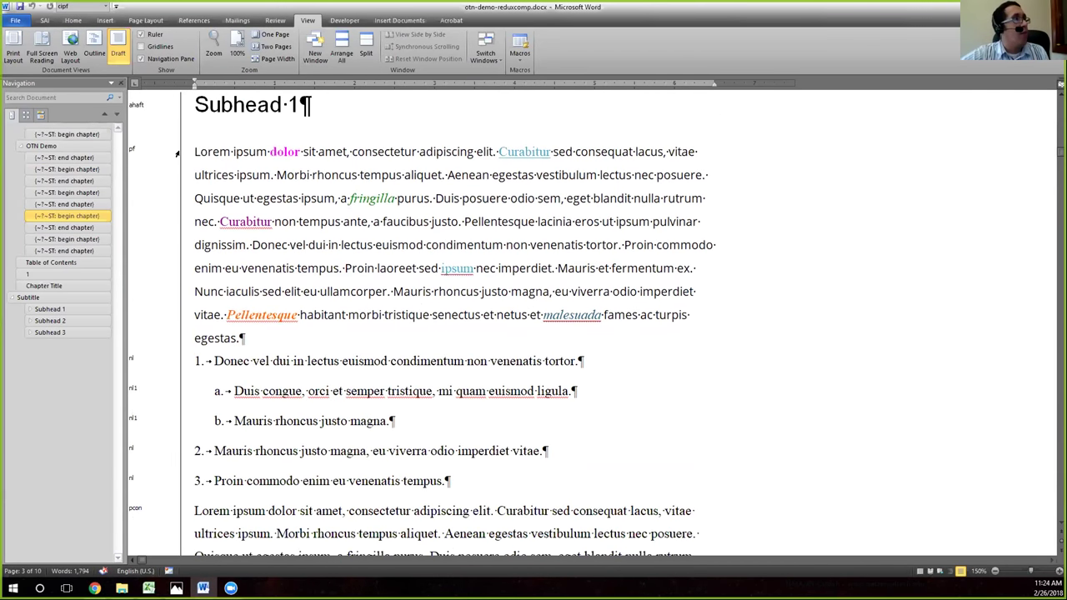
{"action": "left_click_drag", "start_coordinate": [193, 152], "coordinate": [418, 151]}
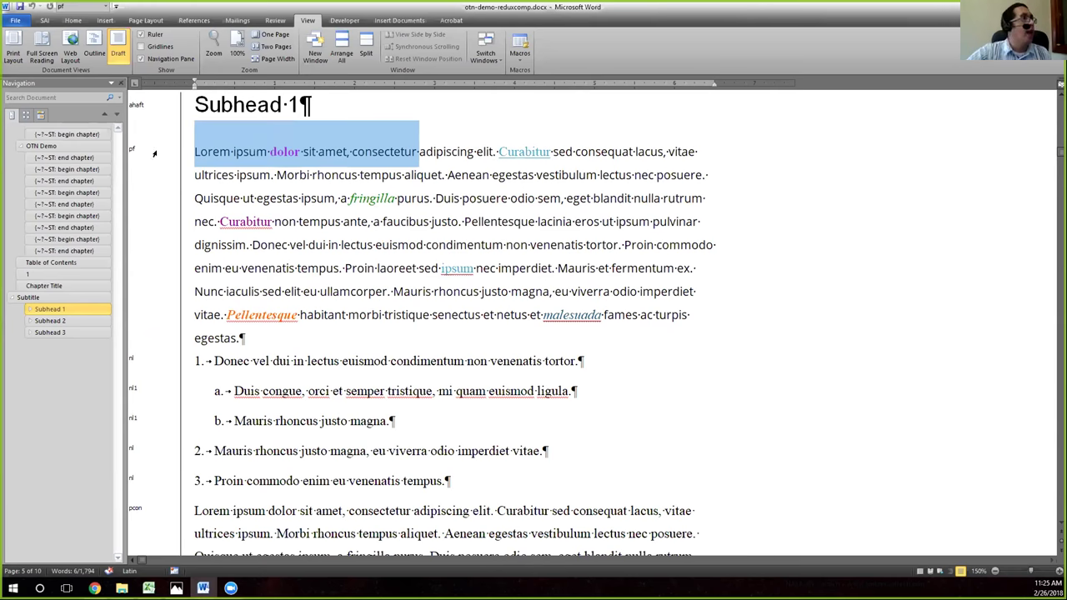
- Review the chapter opening again, along with the numbered list and continued paragraph below Subhead 1, checking their style names
{"action": "scroll", "coordinate": [298, 223], "scroll_direction": "up", "scroll_amount": 4}
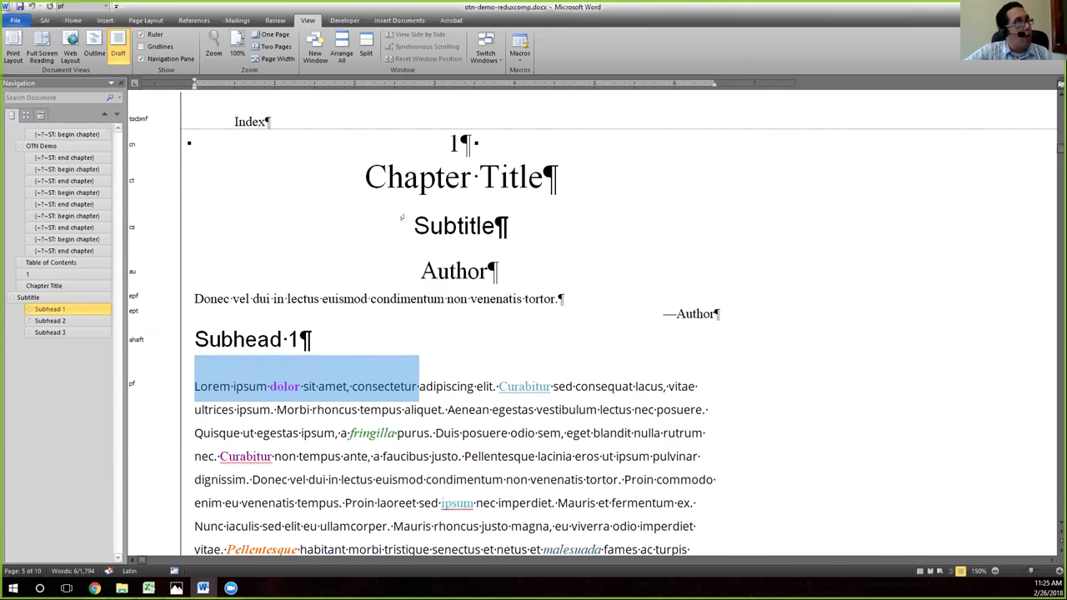
{"action": "scroll", "coordinate": [357, 344], "scroll_direction": "down", "scroll_amount": 5}
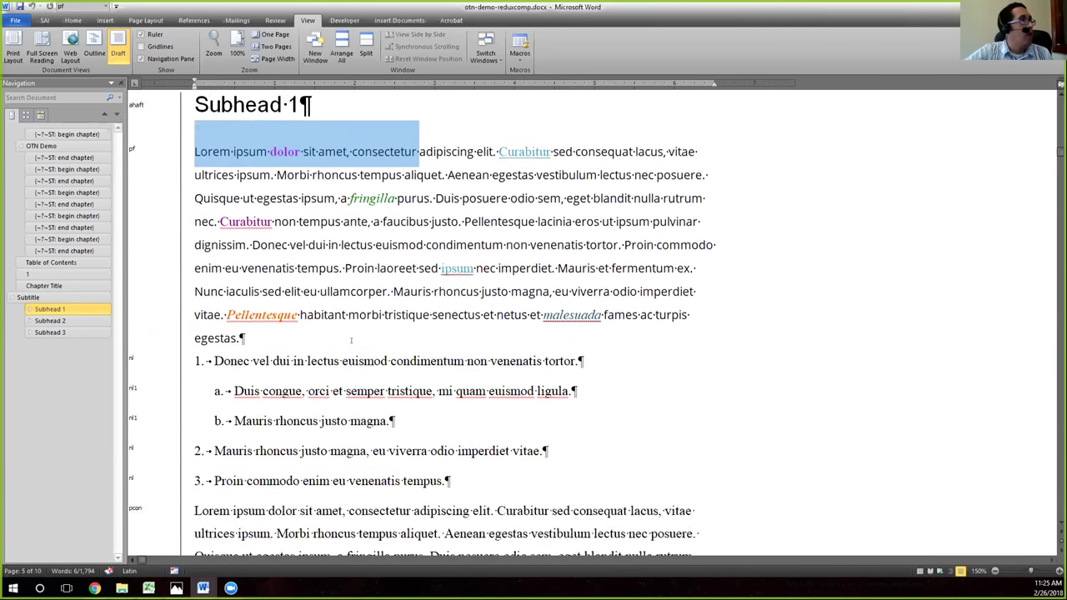
{"action": "scroll", "coordinate": [348, 328], "scroll_direction": "down", "scroll_amount": 3}
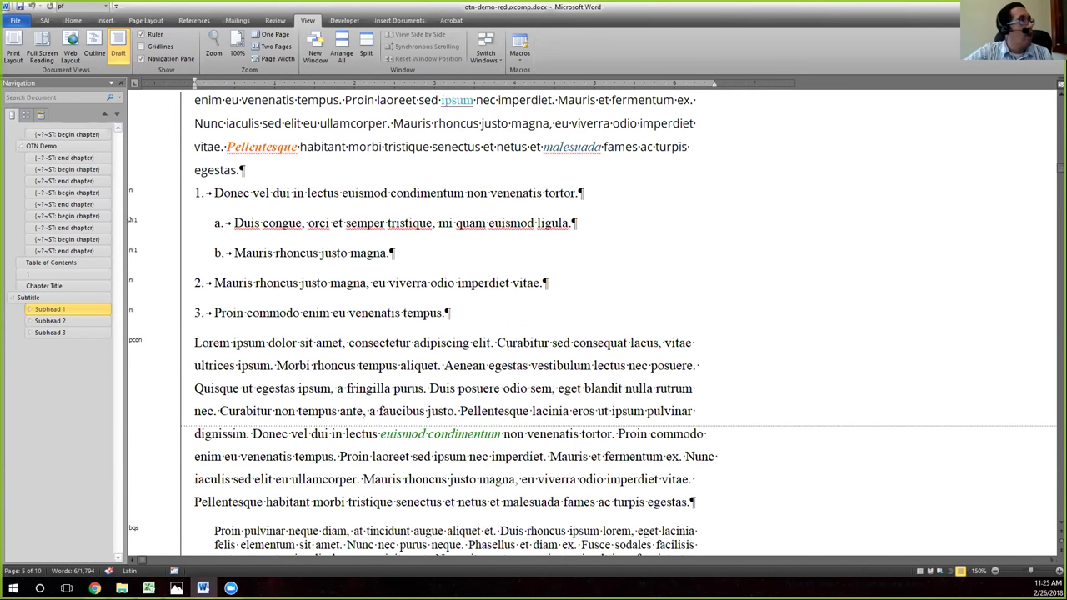
{"action": "scroll", "coordinate": [327, 239], "scroll_direction": "down", "scroll_amount": 1}
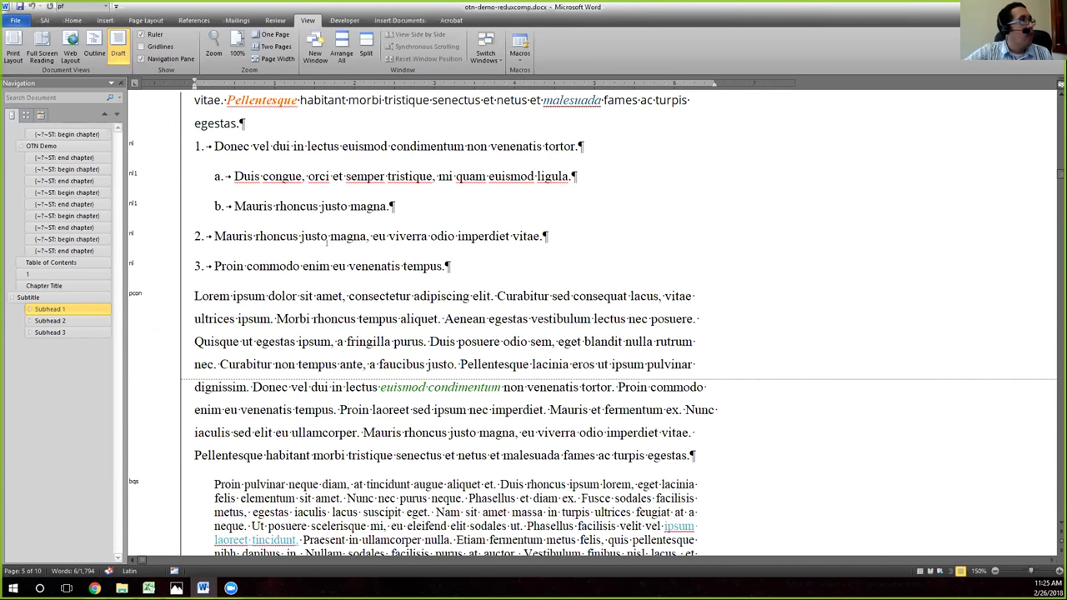
{"action": "scroll", "coordinate": [327, 239], "scroll_direction": "down", "scroll_amount": 2}
{"action": "scroll", "coordinate": [300, 259], "scroll_direction": "up", "scroll_amount": 3}
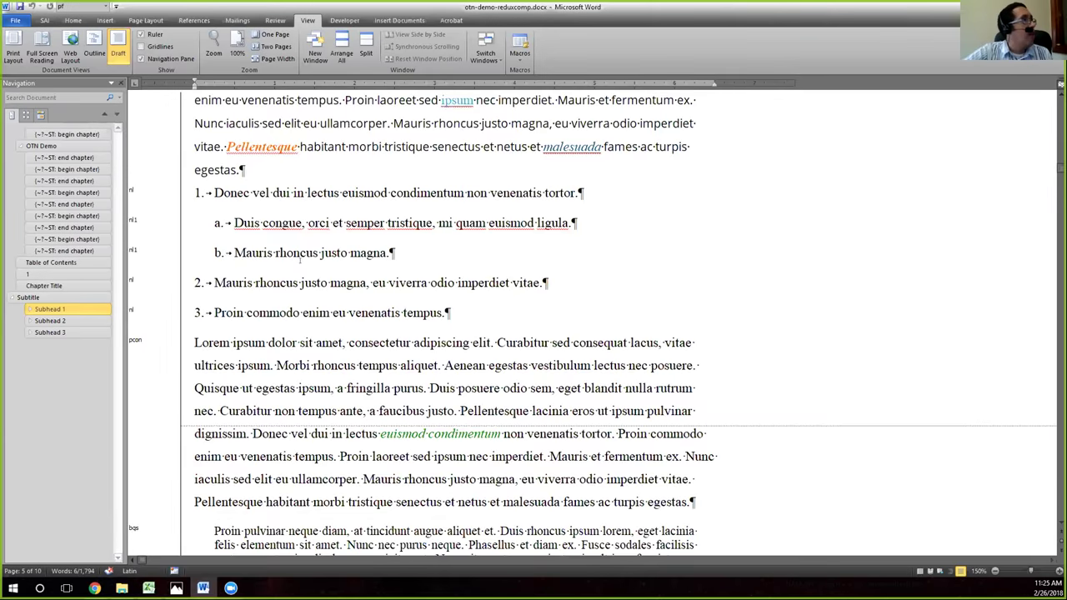
{"action": "scroll", "coordinate": [300, 260], "scroll_direction": "up", "scroll_amount": 4}
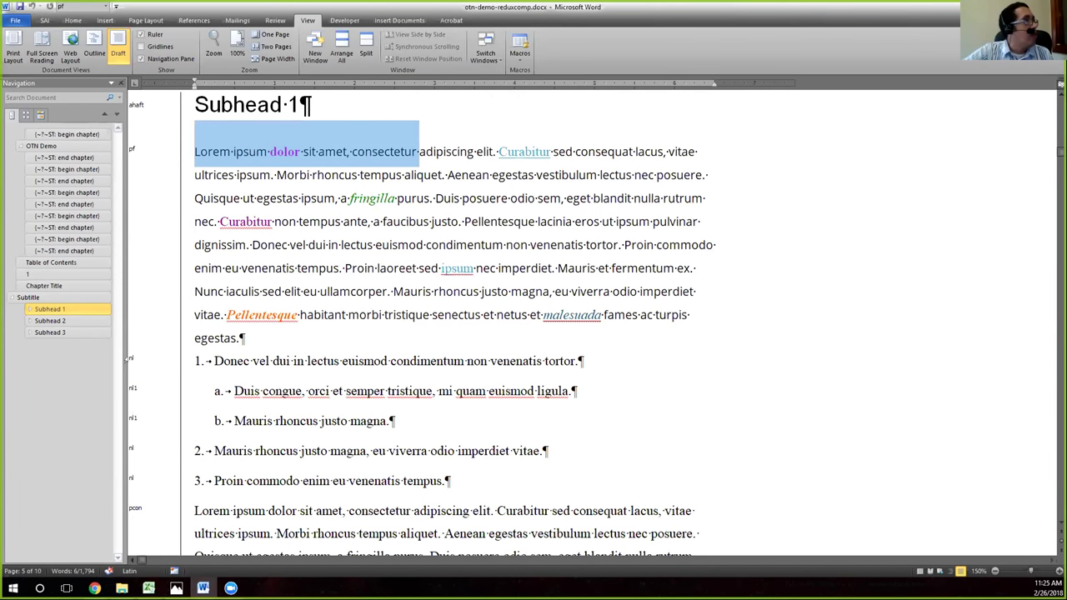
- Select the first numbered list item below Subhead 1 and bring up the SAI commands
{"action": "left_click", "coordinate": [126, 359]}
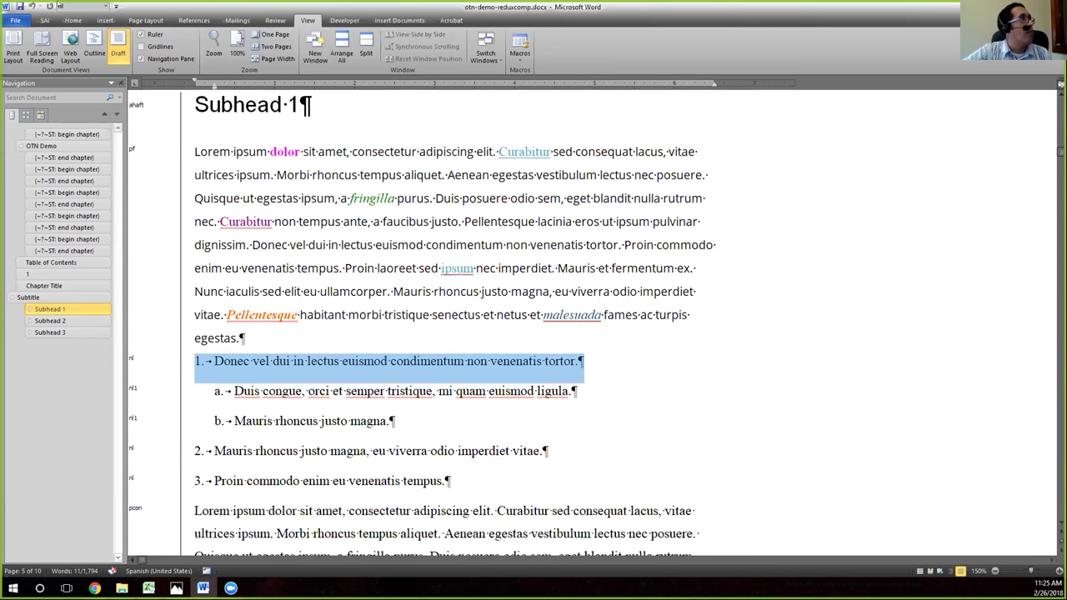
{"action": "left_click", "coordinate": [45, 20]}
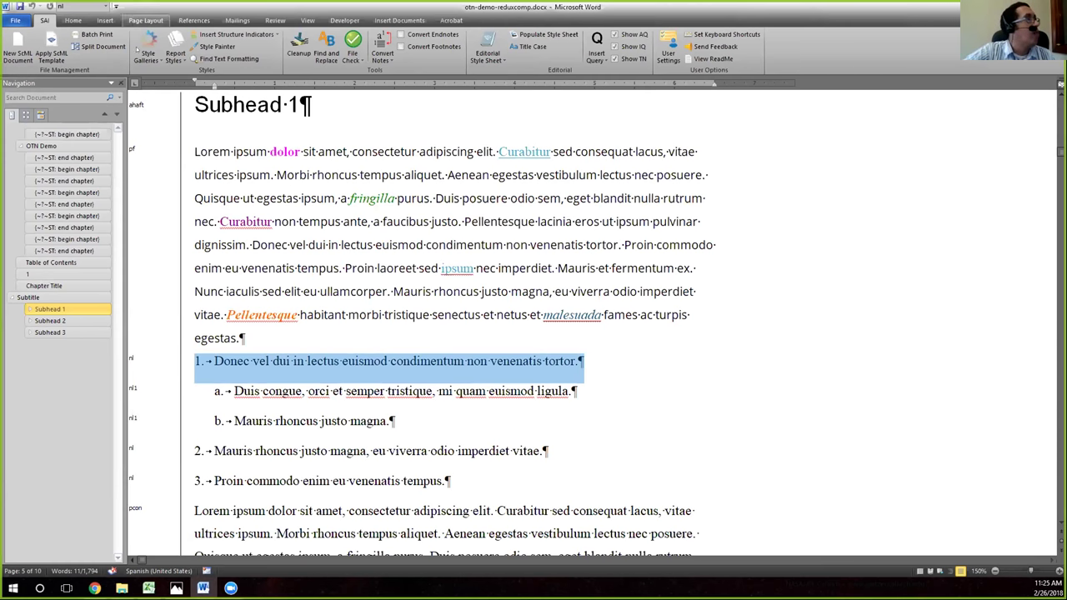
{"action": "left_click", "coordinate": [147, 55]}
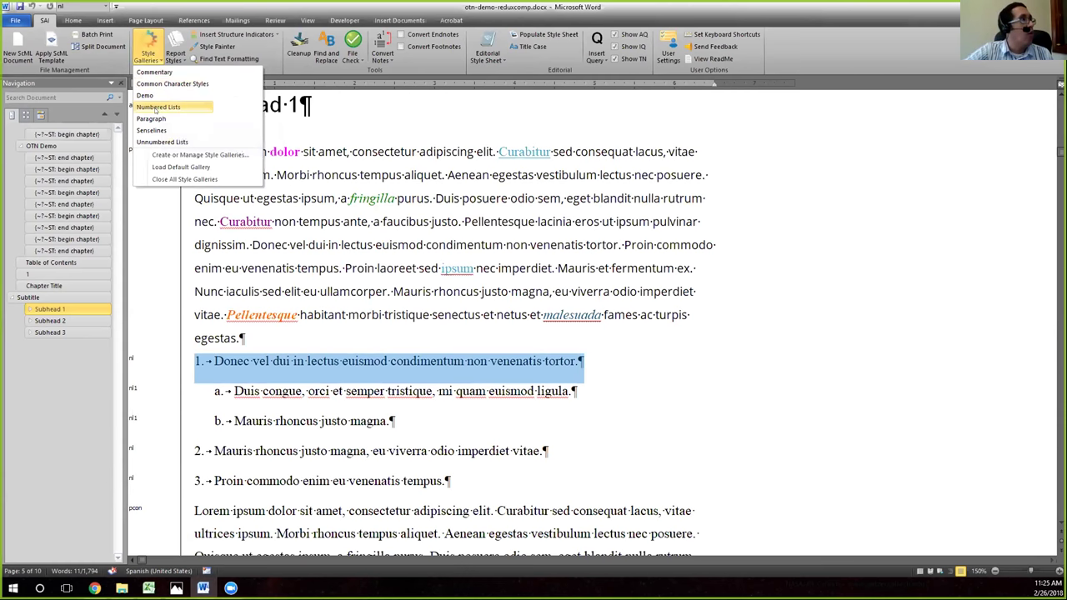
{"action": "left_click", "coordinate": [181, 166]}
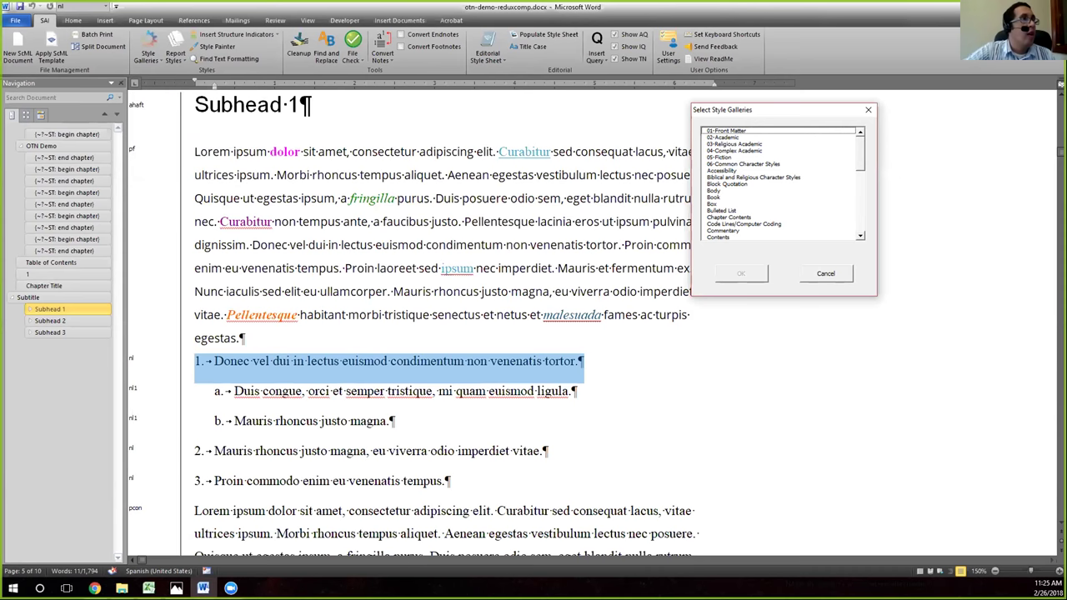
{"action": "scroll", "coordinate": [781, 183], "scroll_direction": "down", "scroll_amount": 5}
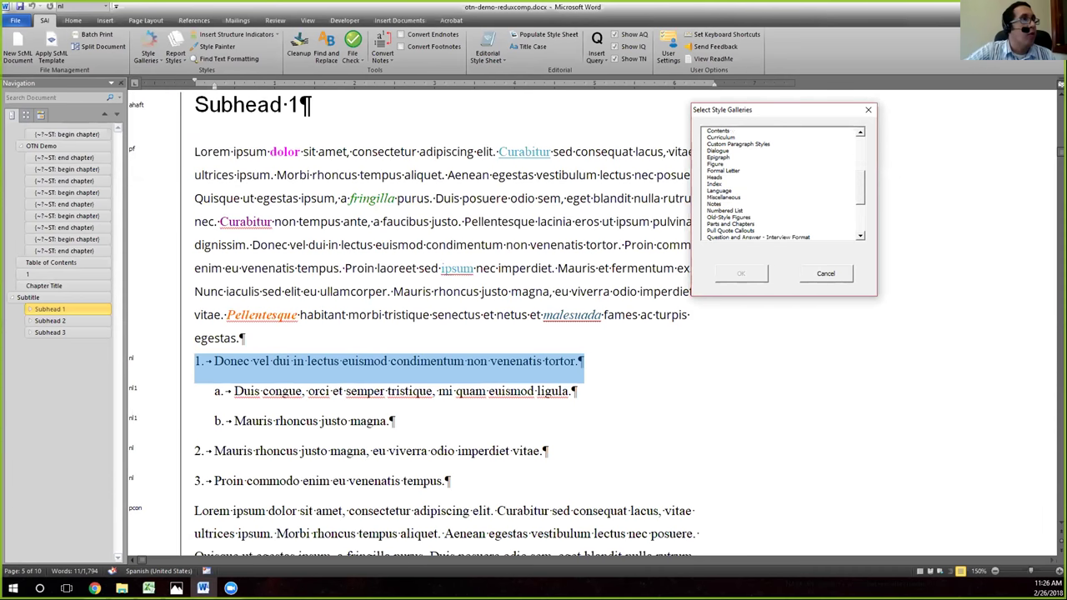
{"action": "scroll", "coordinate": [739, 206], "scroll_direction": "down", "scroll_amount": 1}
{"action": "left_click", "coordinate": [739, 204]}
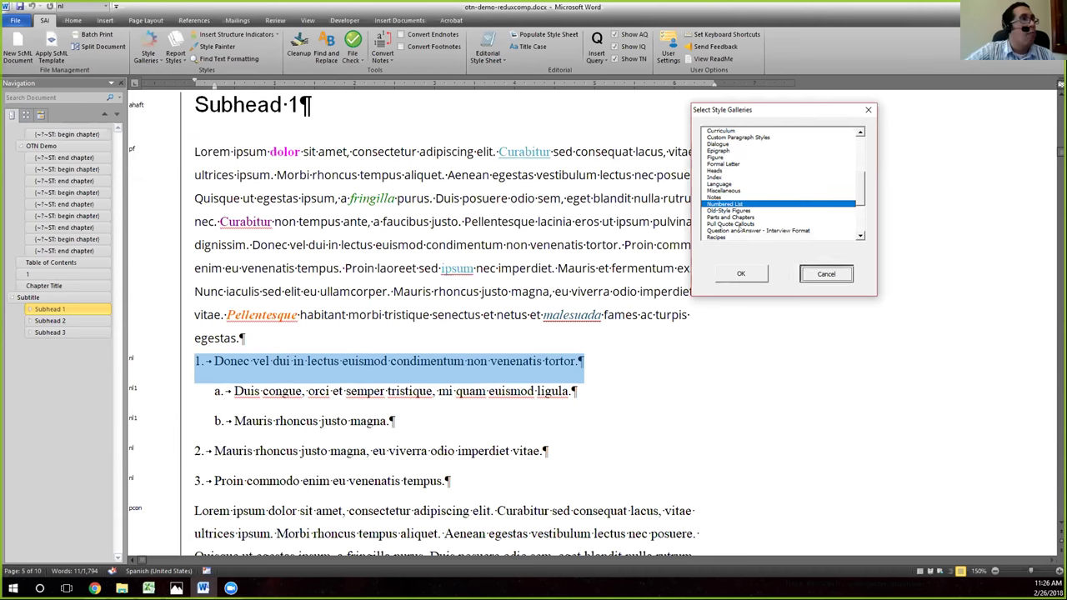
{"action": "left_click", "coordinate": [825, 273]}
- Apply the nlf style from the Numbered Lists style gallery to the selected first list item, and close the gallery
{"action": "left_click", "coordinate": [147, 50]}
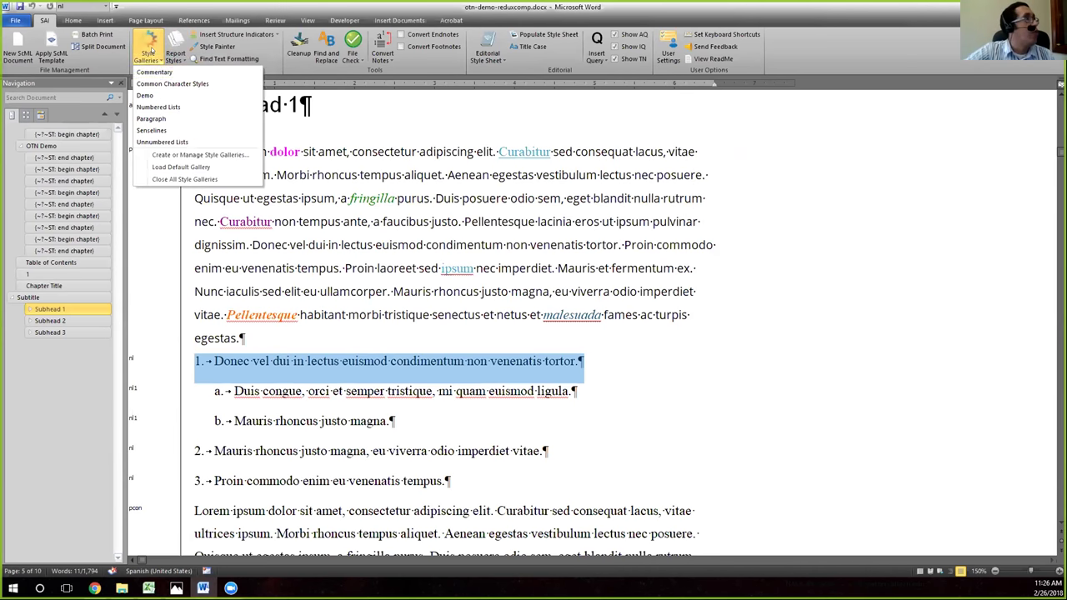
{"action": "left_click", "coordinate": [159, 107]}
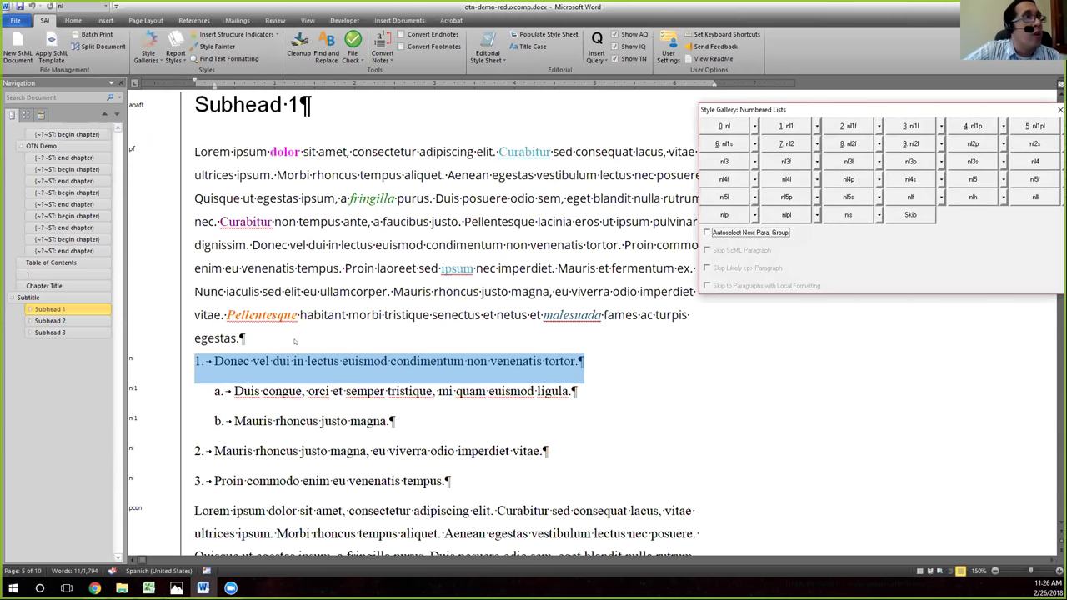
{"action": "left_click", "coordinate": [910, 197]}
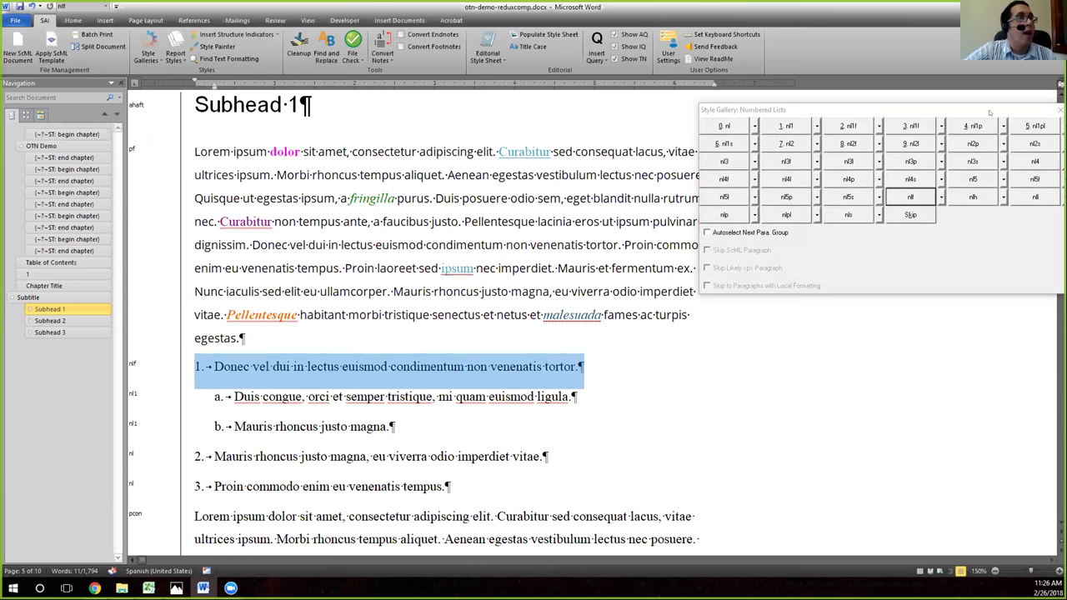
{"action": "left_click", "coordinate": [1058, 109]}
- Apply the nll style from the Numbered Lists gallery to list item 3, "Proin commodo enim eu venenatis tempus", and close the gallery
{"action": "scroll", "coordinate": [413, 280], "scroll_direction": "down", "scroll_amount": 1}
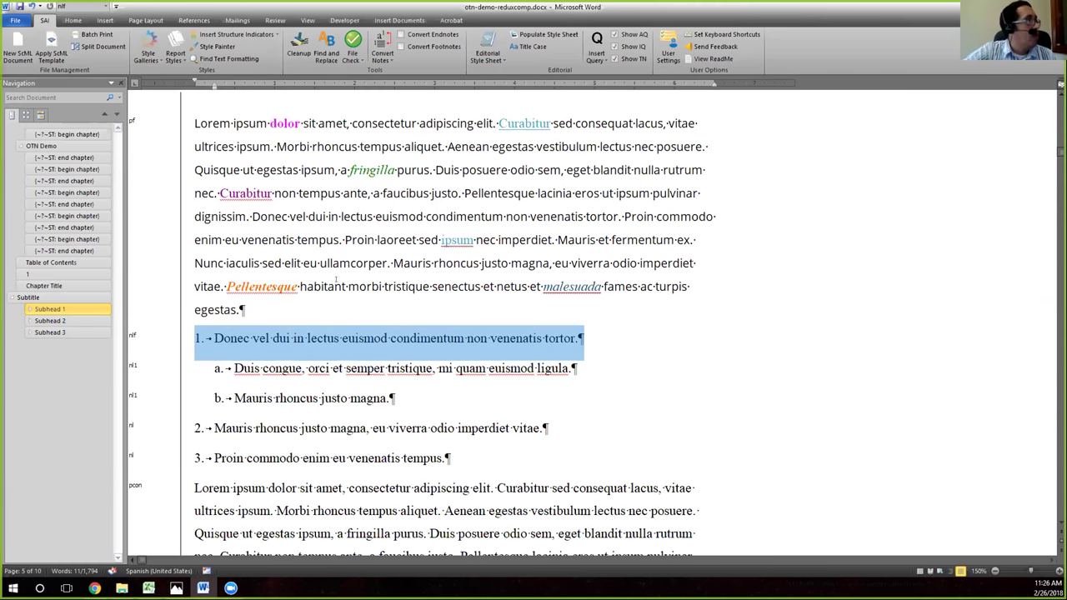
{"action": "scroll", "coordinate": [596, 326], "scroll_direction": "down", "scroll_amount": 2}
{"action": "left_click", "coordinate": [118, 412]}
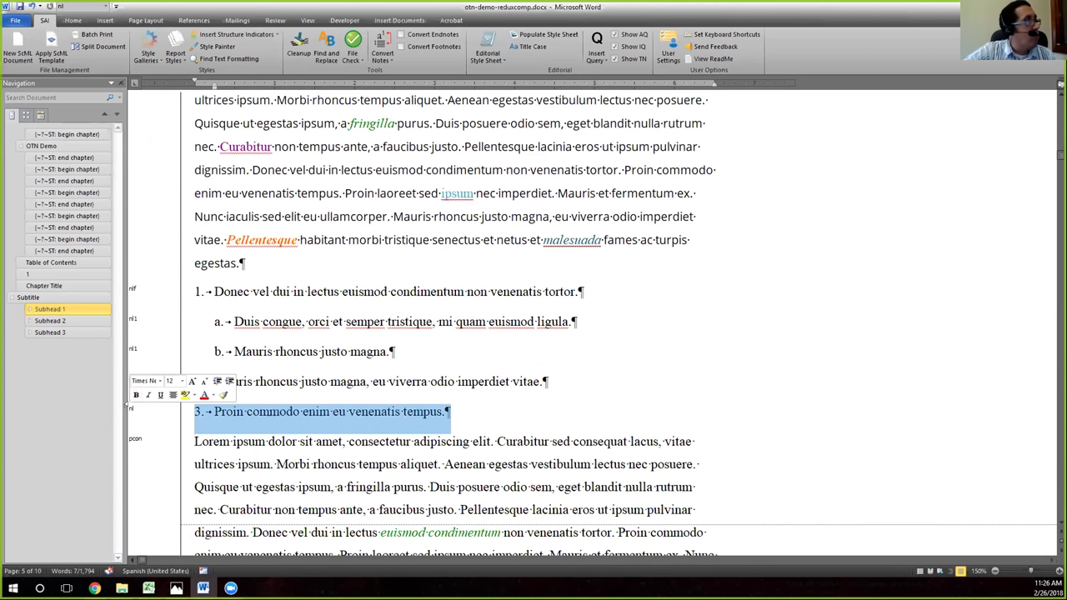
{"action": "left_click", "coordinate": [154, 44]}
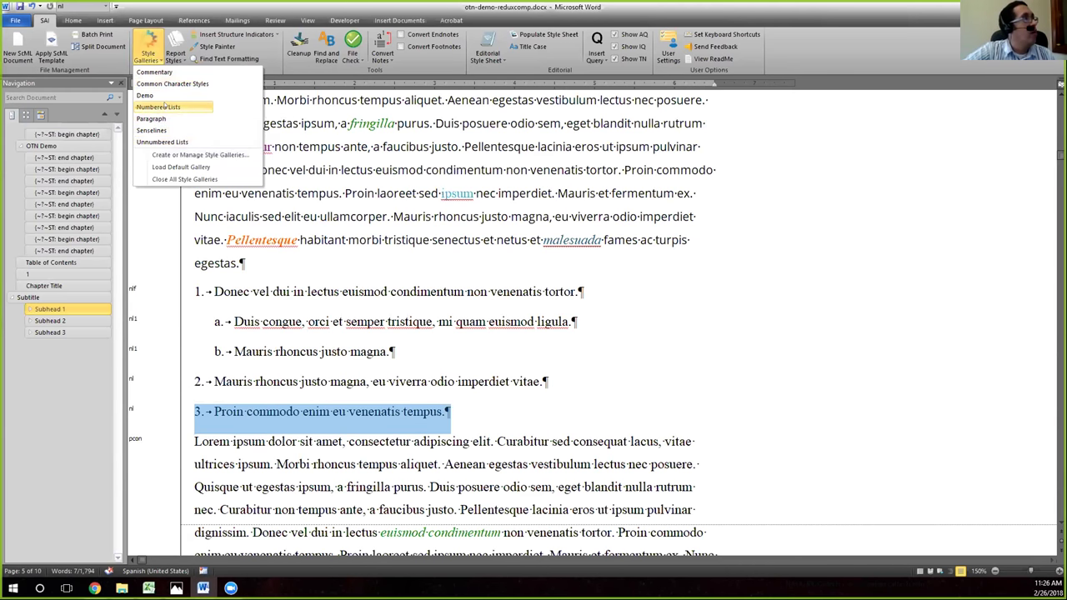
{"action": "left_click", "coordinate": [165, 107]}
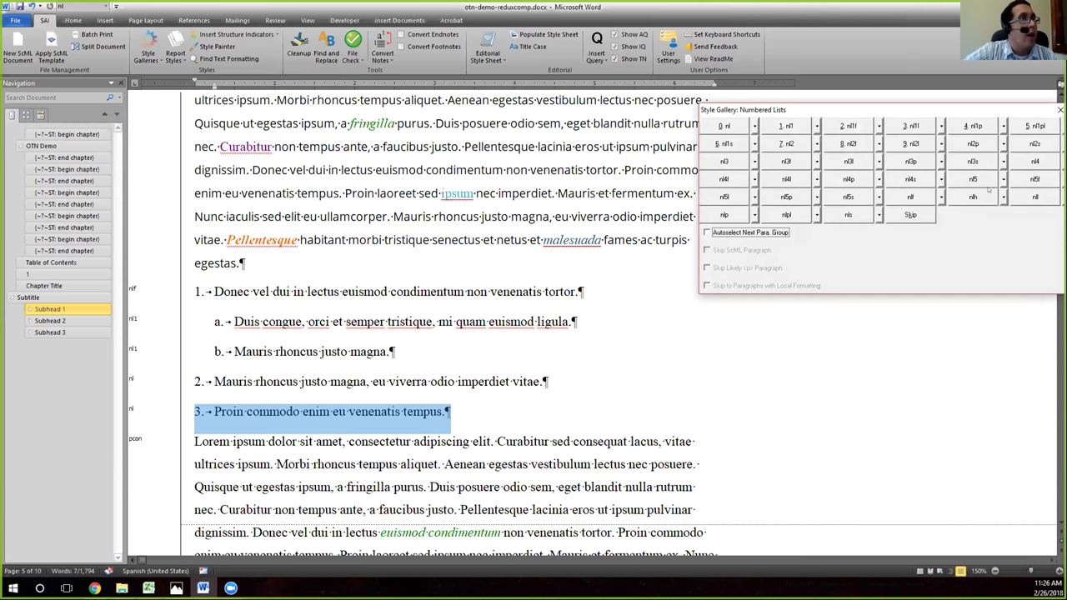
{"action": "left_click", "coordinate": [1037, 198]}
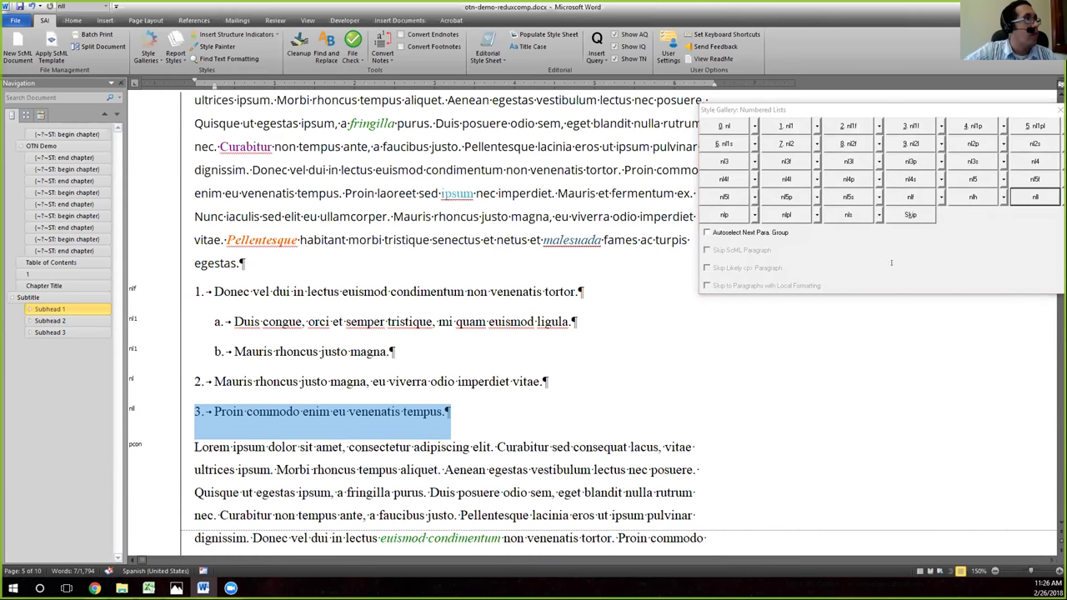
{"action": "left_click", "coordinate": [1057, 110]}
{"action": "left_click", "coordinate": [340, 290]}
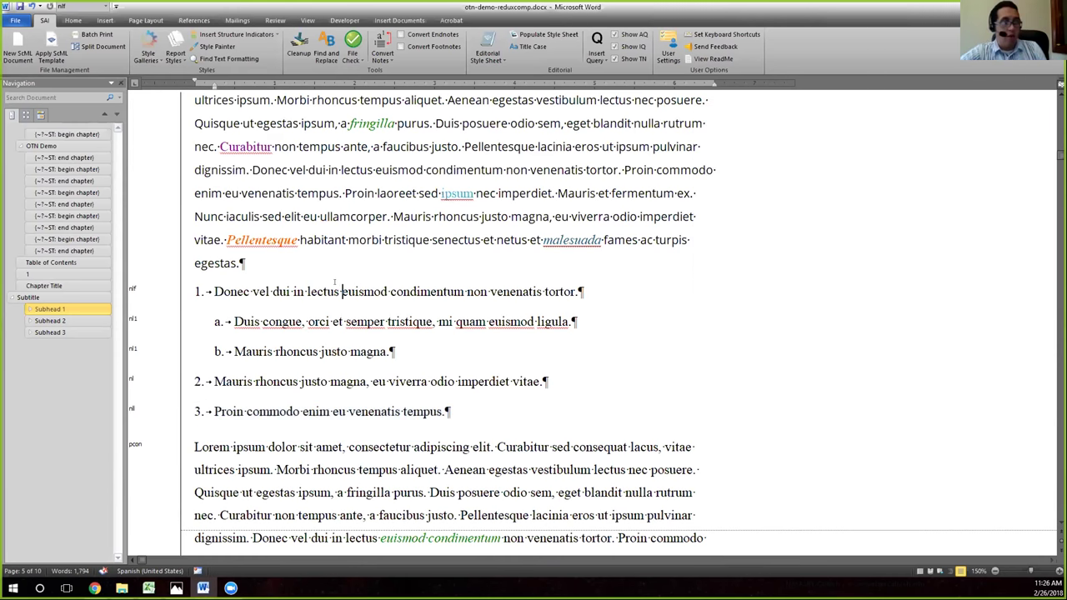
- Examine the paragraph style names from the numbered list through the block quotation and dialogue to the bulleted list and section break
{"action": "scroll", "coordinate": [336, 292], "scroll_direction": "down", "scroll_amount": 1}
{"action": "scroll", "coordinate": [336, 291], "scroll_direction": "down", "scroll_amount": 3}
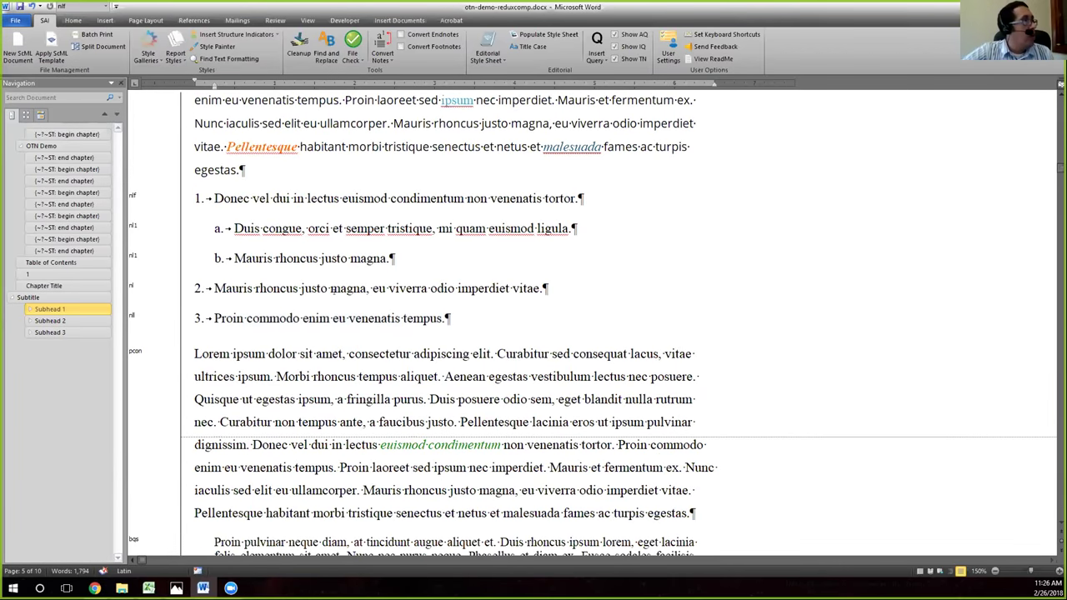
{"action": "scroll", "coordinate": [334, 291], "scroll_direction": "down", "scroll_amount": 5}
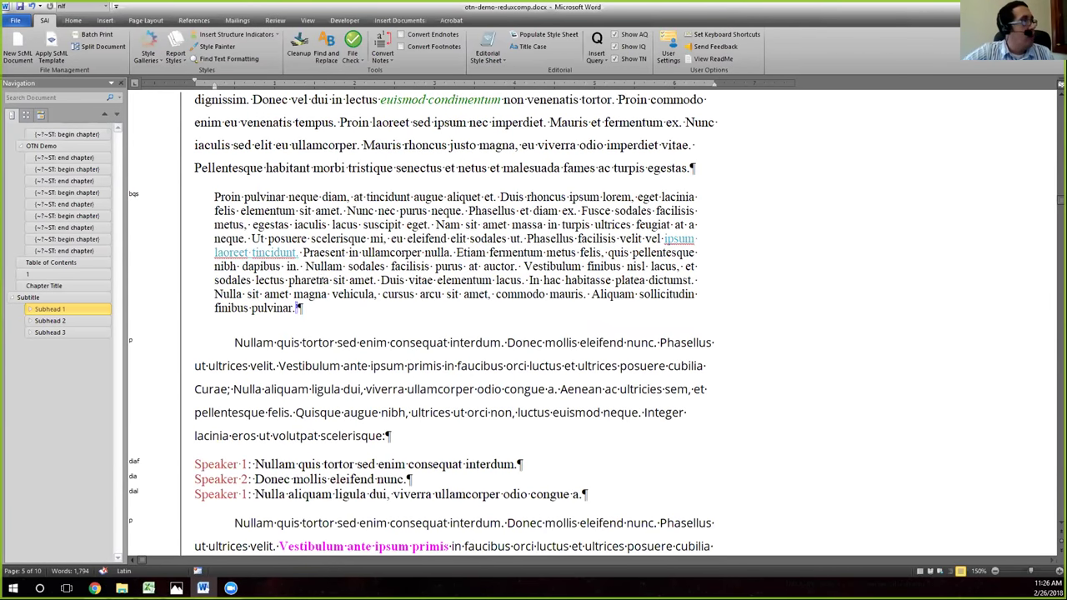
{"action": "scroll", "coordinate": [334, 350], "scroll_direction": "down", "scroll_amount": 2}
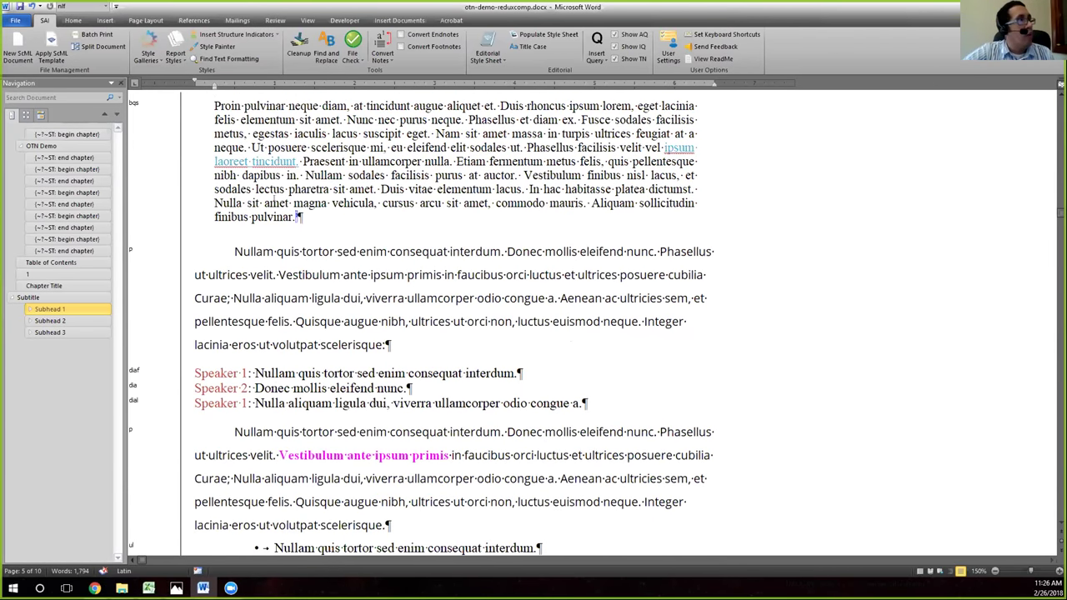
{"action": "scroll", "coordinate": [334, 350], "scroll_direction": "down", "scroll_amount": 1}
{"action": "scroll", "coordinate": [296, 223], "scroll_direction": "up", "scroll_amount": 1}
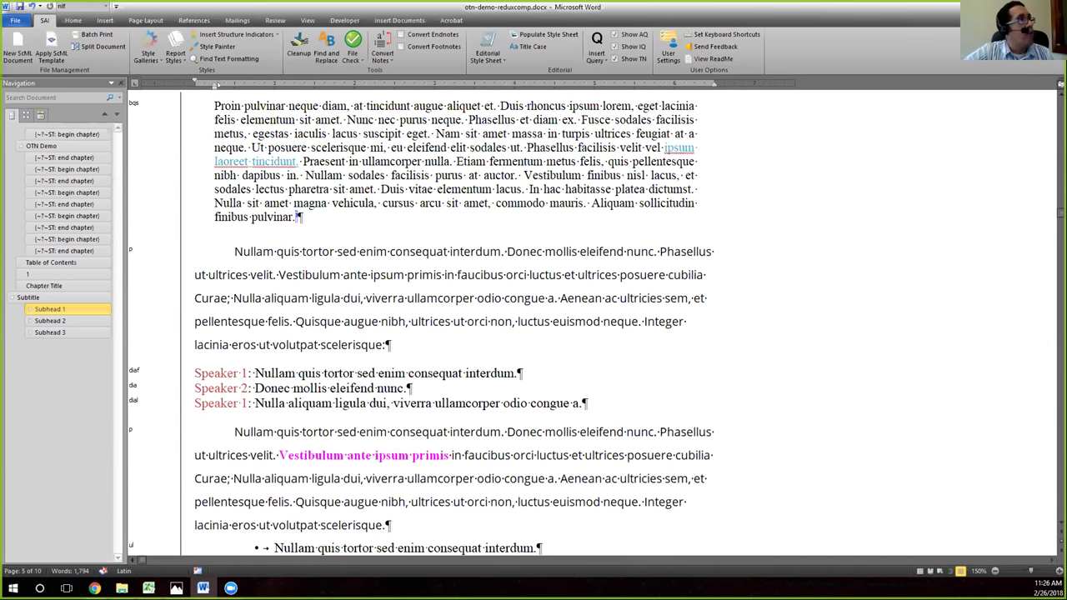
{"action": "scroll", "coordinate": [309, 327], "scroll_direction": "down", "scroll_amount": 3}
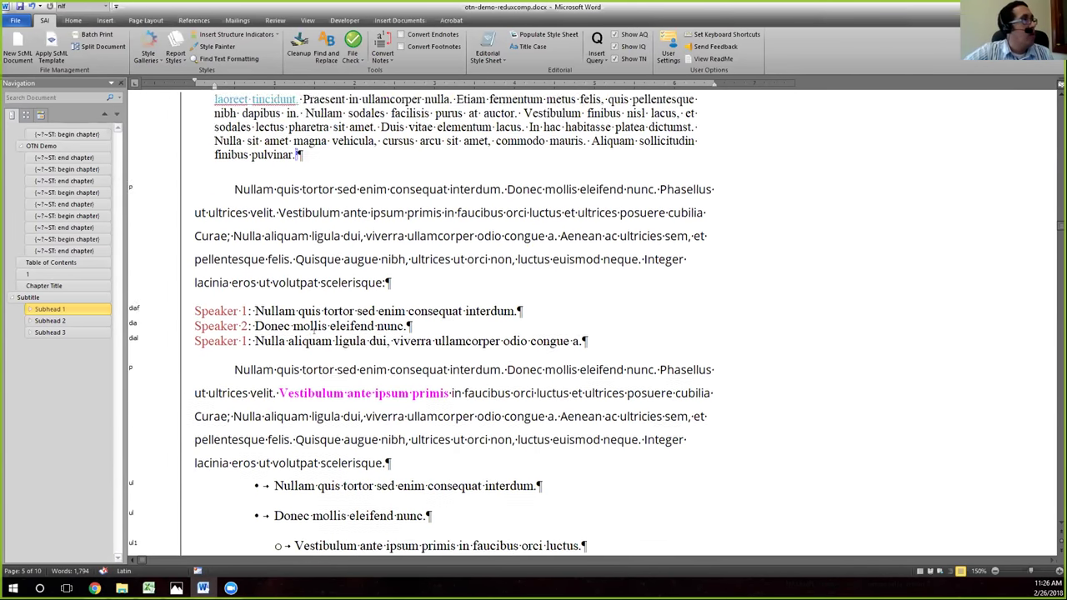
{"action": "scroll", "coordinate": [308, 325], "scroll_direction": "down", "scroll_amount": 5}
{"action": "scroll", "coordinate": [309, 326], "scroll_direction": "down", "scroll_amount": 3}
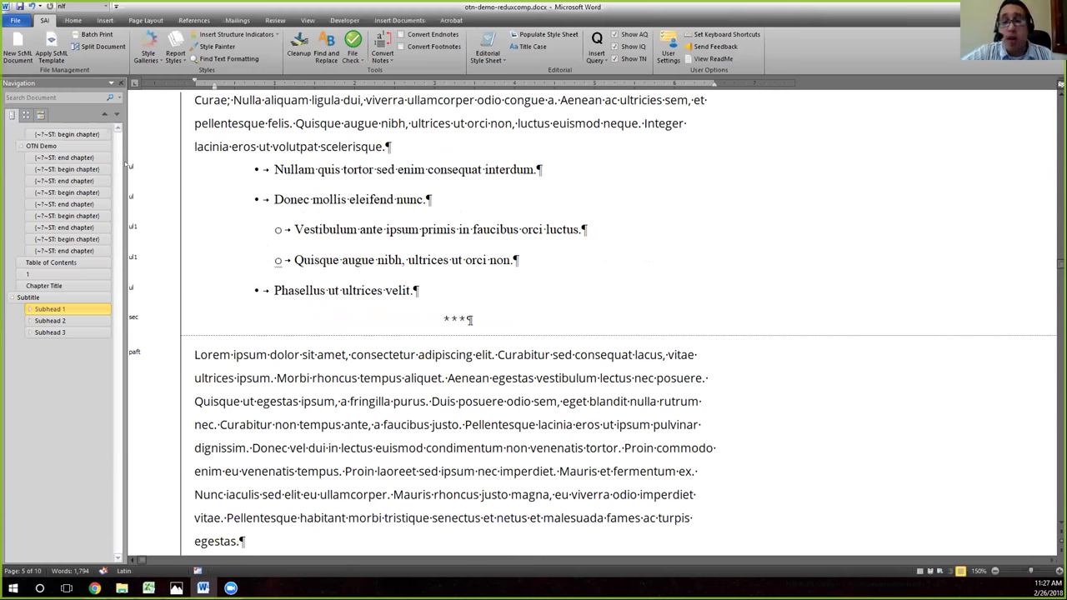
- Apply the ulf style from the Unnumbered Lists style gallery to the first bulleted item, "Nullam quis tortor sed enim consequat interdum"
{"action": "left_click", "coordinate": [125, 167]}
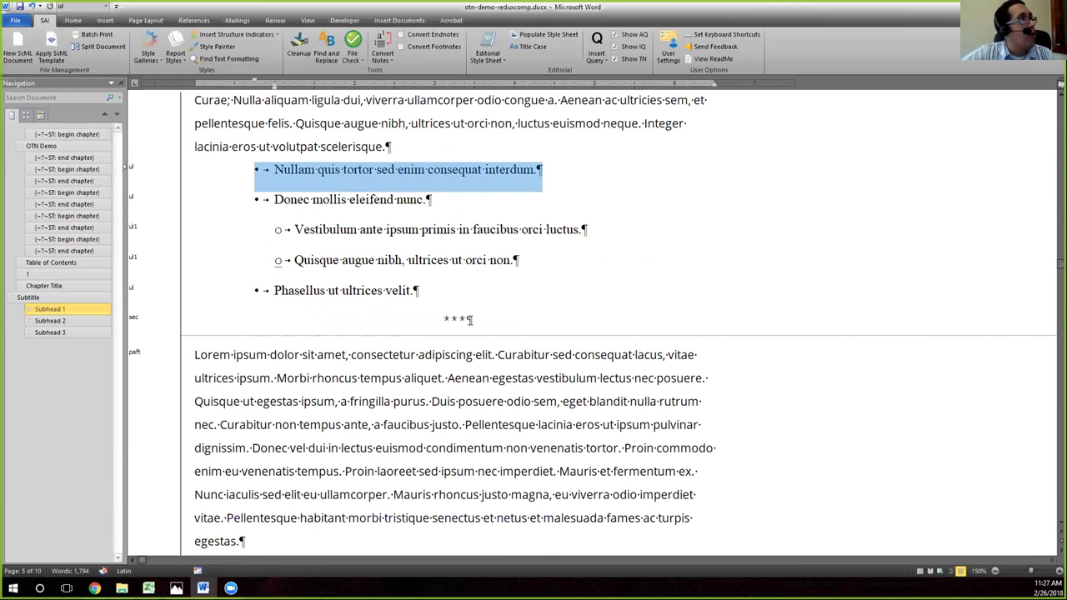
{"action": "double_click", "coordinate": [125, 167]}
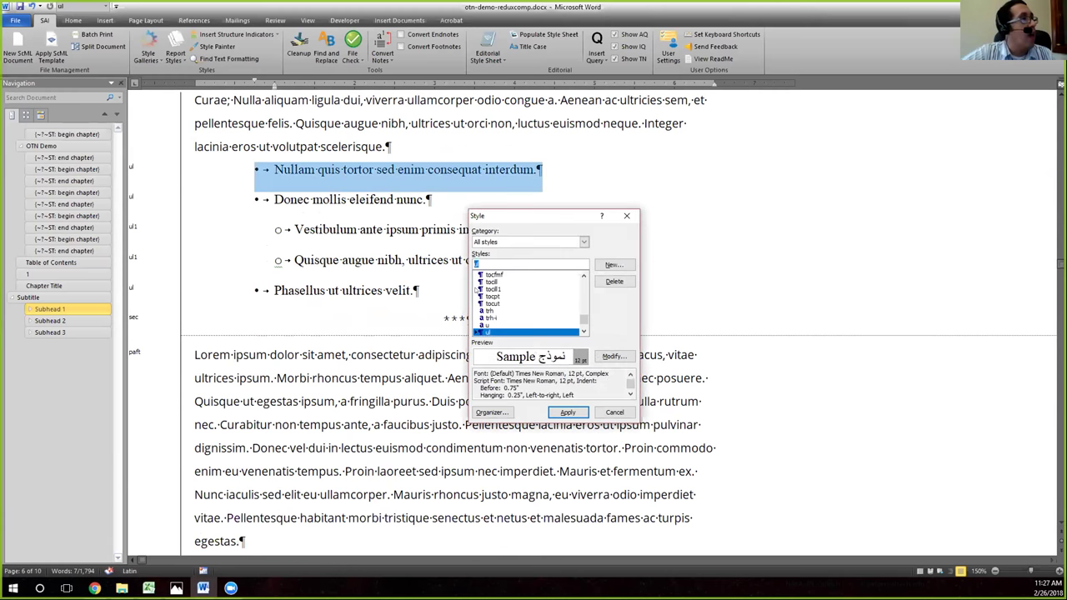
{"action": "key", "text": "Escape"}
{"action": "left_click", "coordinate": [147, 44]}
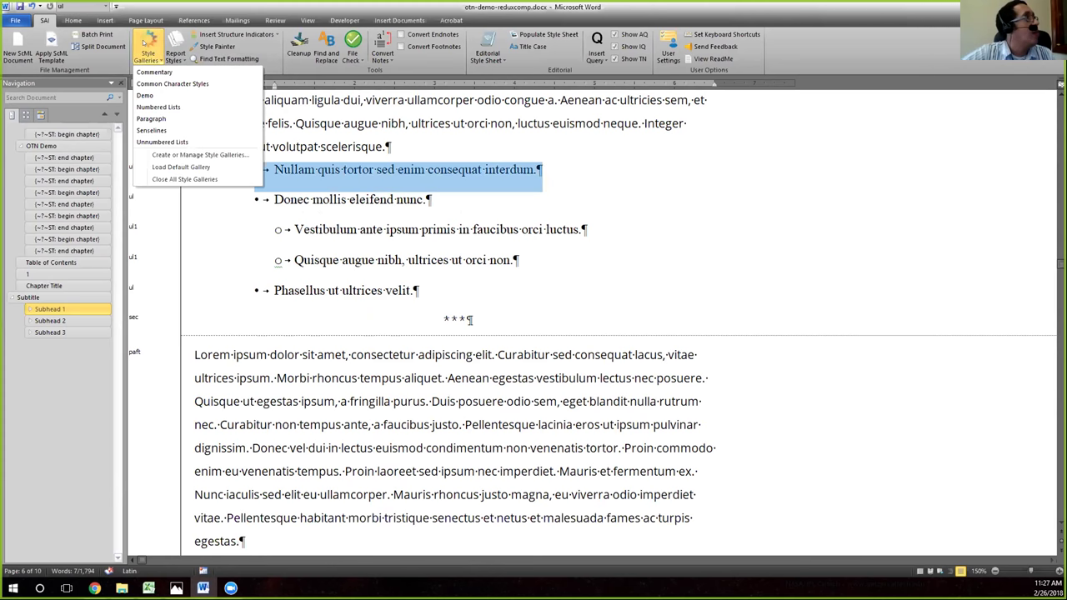
{"action": "left_click", "coordinate": [159, 143]}
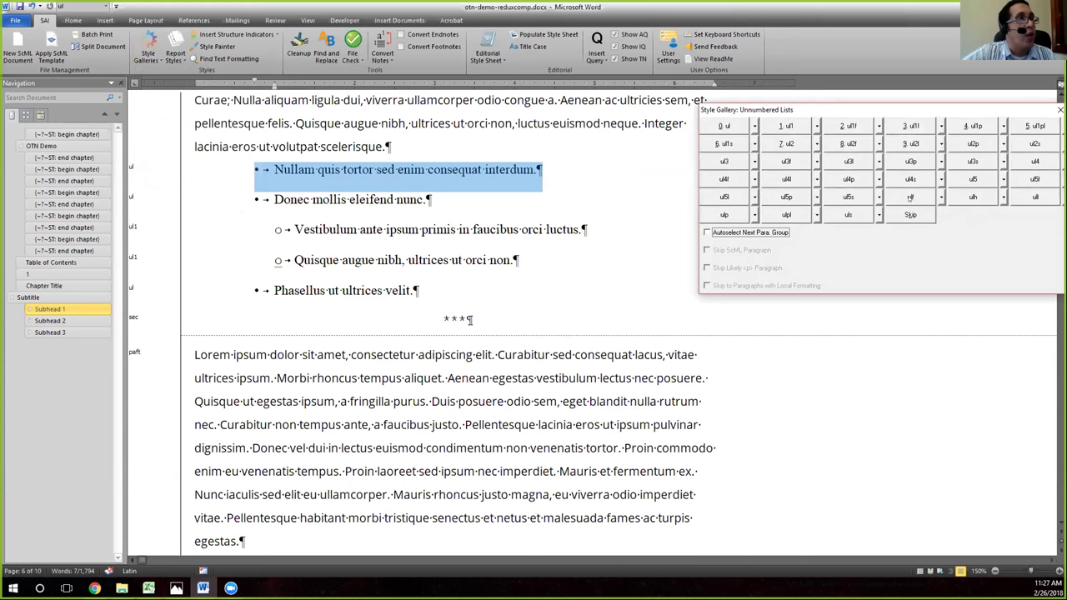
{"action": "left_click", "coordinate": [909, 197]}
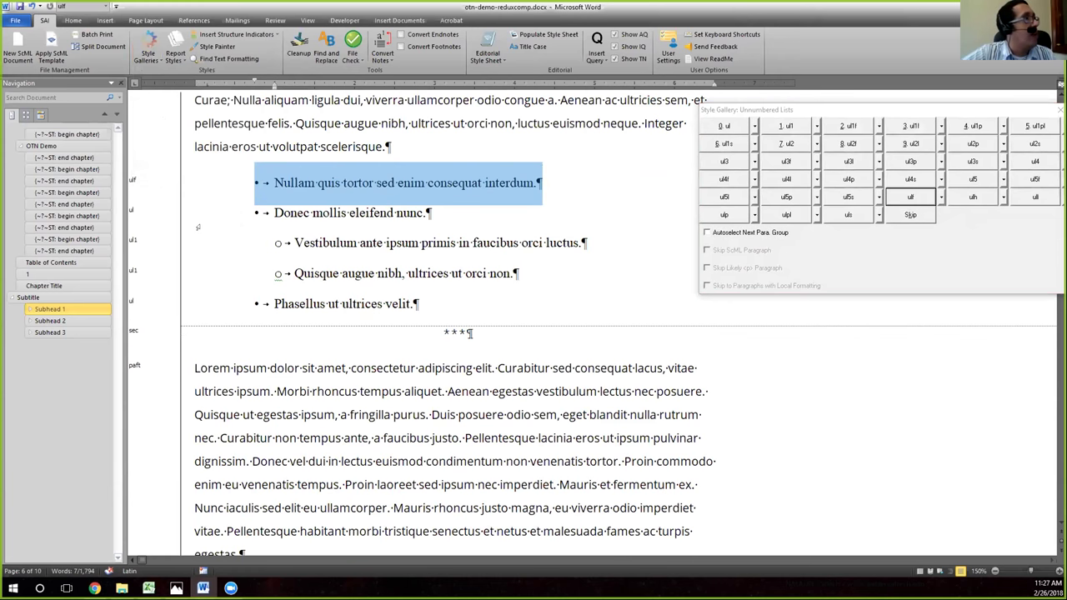
- Try the ull style on the last bulleted item, "Phasellus ut ultrices velit", and undo the style change
{"action": "left_click", "coordinate": [133, 305]}
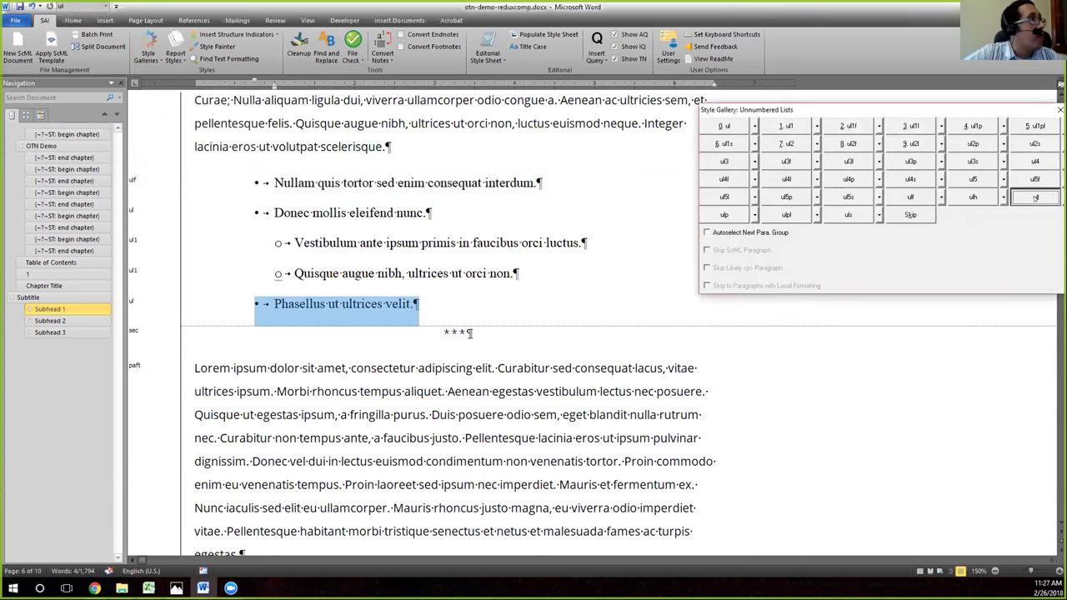
{"action": "left_click", "coordinate": [910, 197]}
{"action": "left_click", "coordinate": [449, 269]}
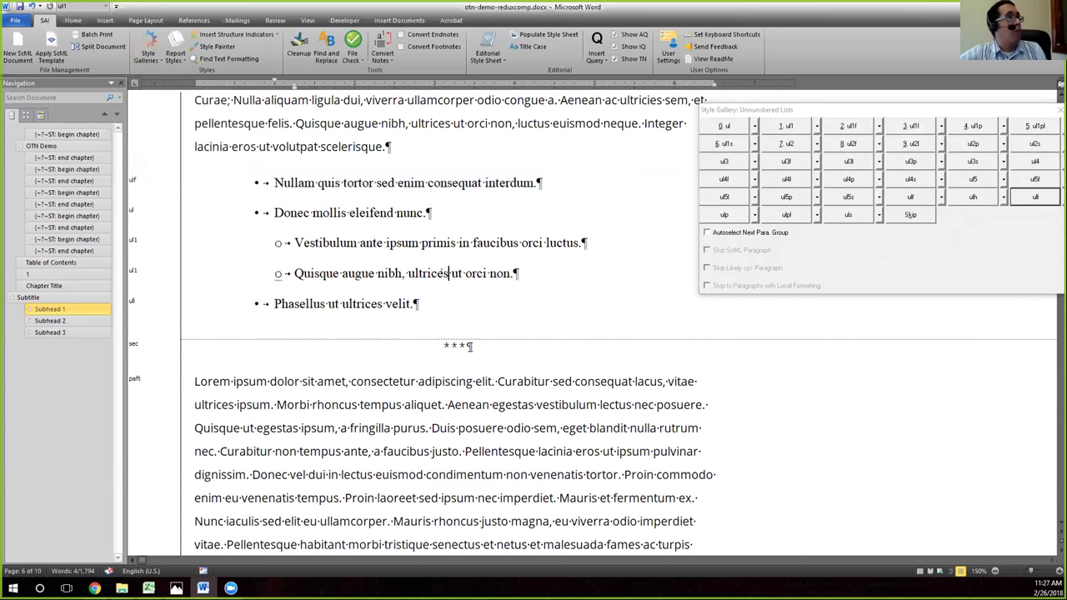
{"action": "key", "text": "ctrl+z"}
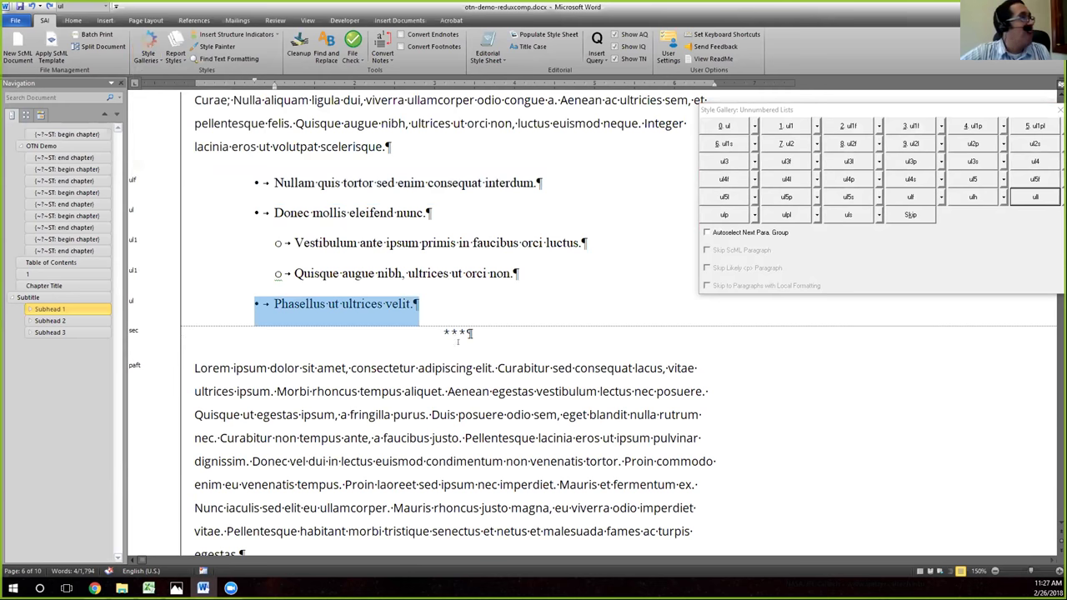
- Examine the paragraph styles from the section break through Exercise 1, Subhead 2, the indented lines, figure and equations to Subhead 3
{"action": "left_click", "coordinate": [451, 334]}
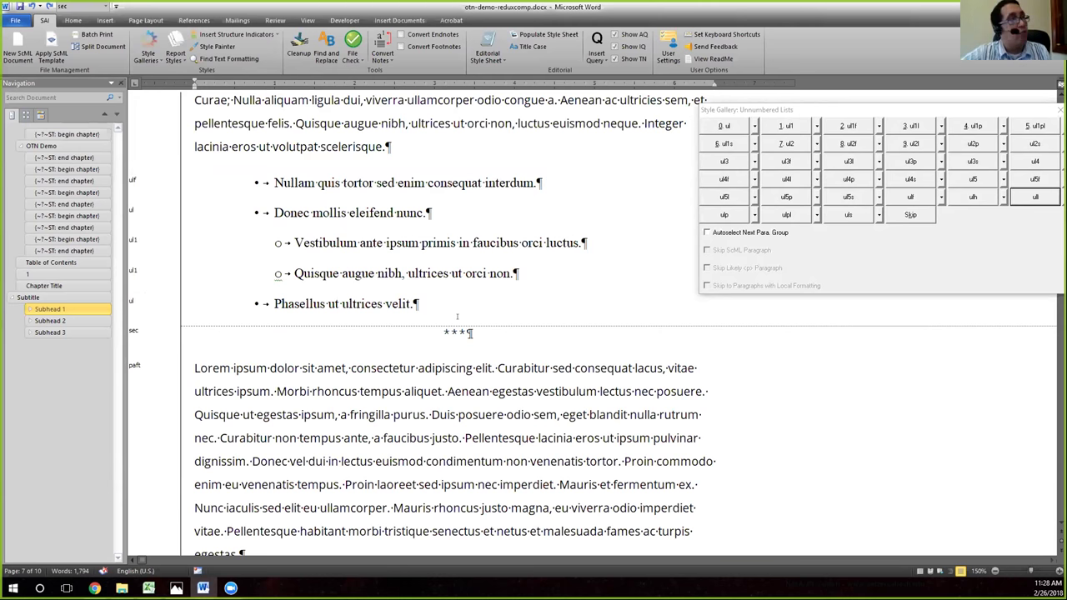
{"action": "left_click", "coordinate": [362, 303]}
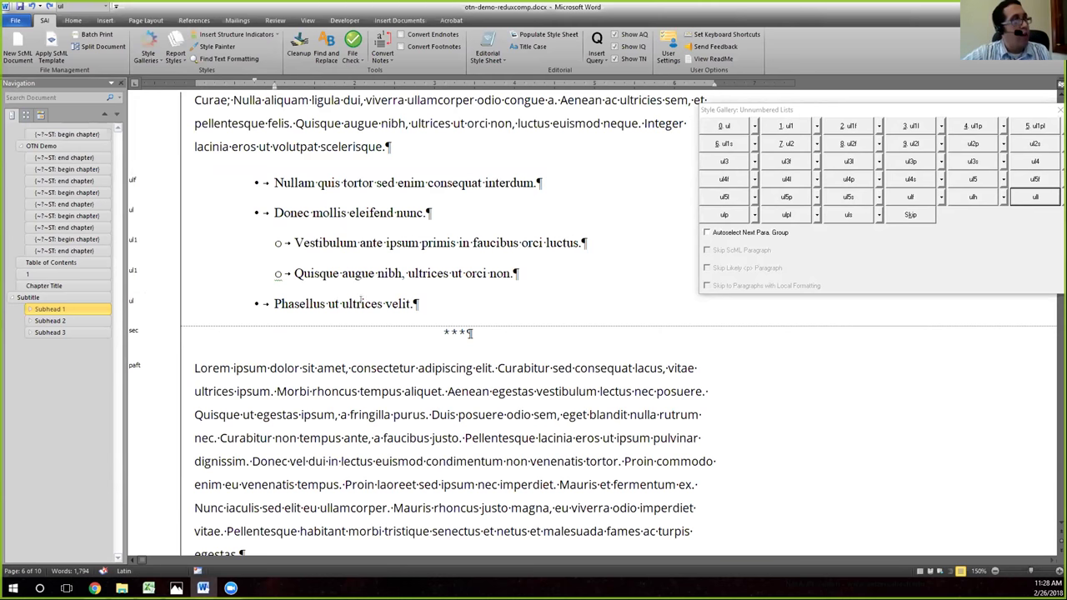
{"action": "scroll", "coordinate": [592, 326], "scroll_direction": "down", "scroll_amount": 2}
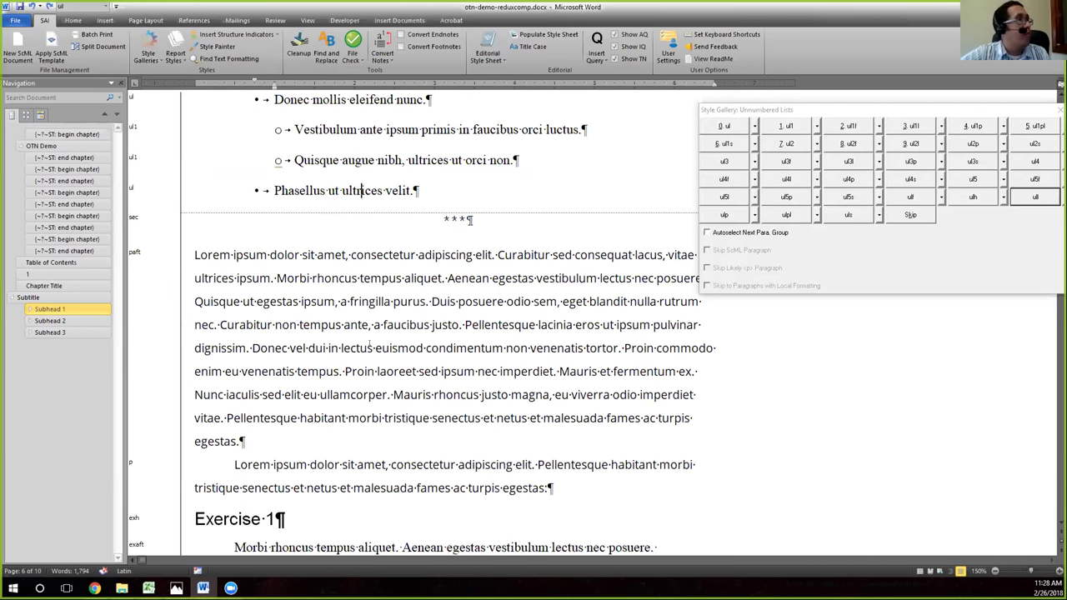
{"action": "scroll", "coordinate": [371, 343], "scroll_direction": "down", "scroll_amount": 1}
{"action": "scroll", "coordinate": [370, 343], "scroll_direction": "down", "scroll_amount": 3}
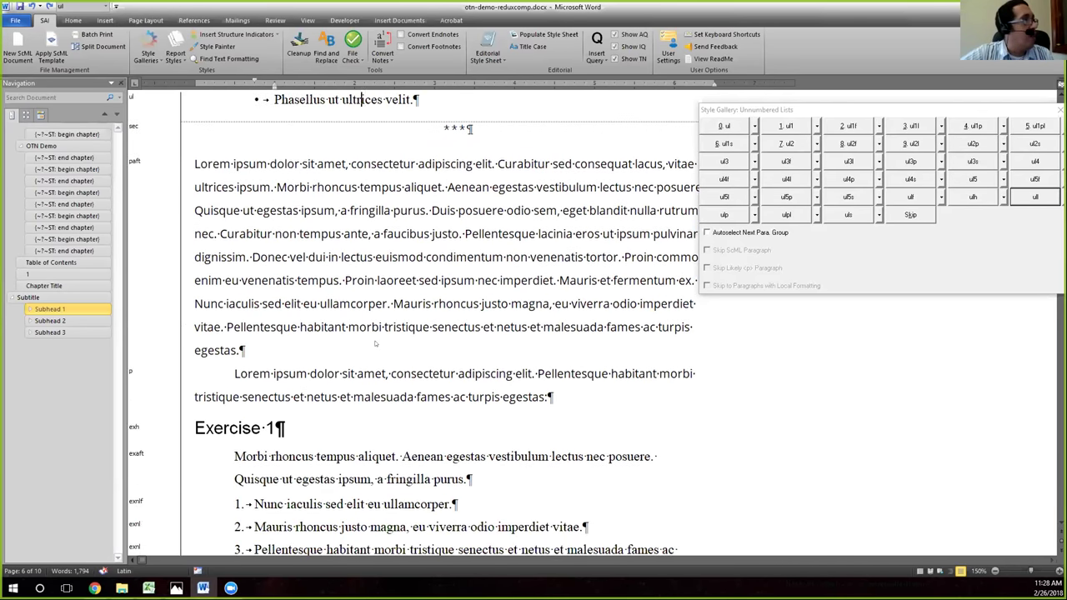
{"action": "scroll", "coordinate": [371, 342], "scroll_direction": "down", "scroll_amount": 3}
{"action": "scroll", "coordinate": [372, 342], "scroll_direction": "down", "scroll_amount": 3}
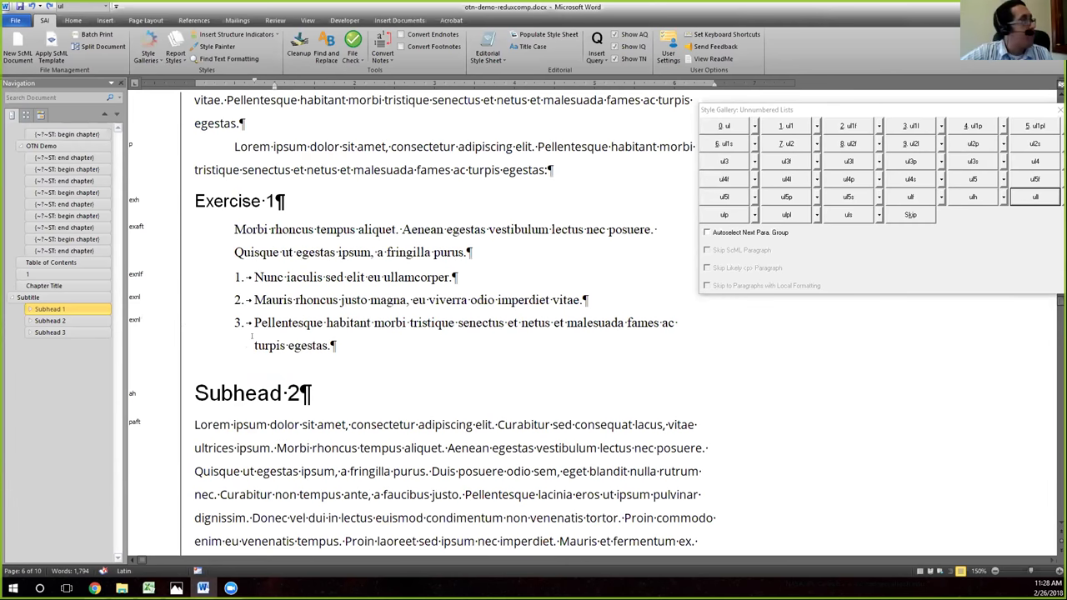
{"action": "scroll", "coordinate": [251, 333], "scroll_direction": "down", "scroll_amount": 6}
{"action": "scroll", "coordinate": [251, 332], "scroll_direction": "down", "scroll_amount": 2}
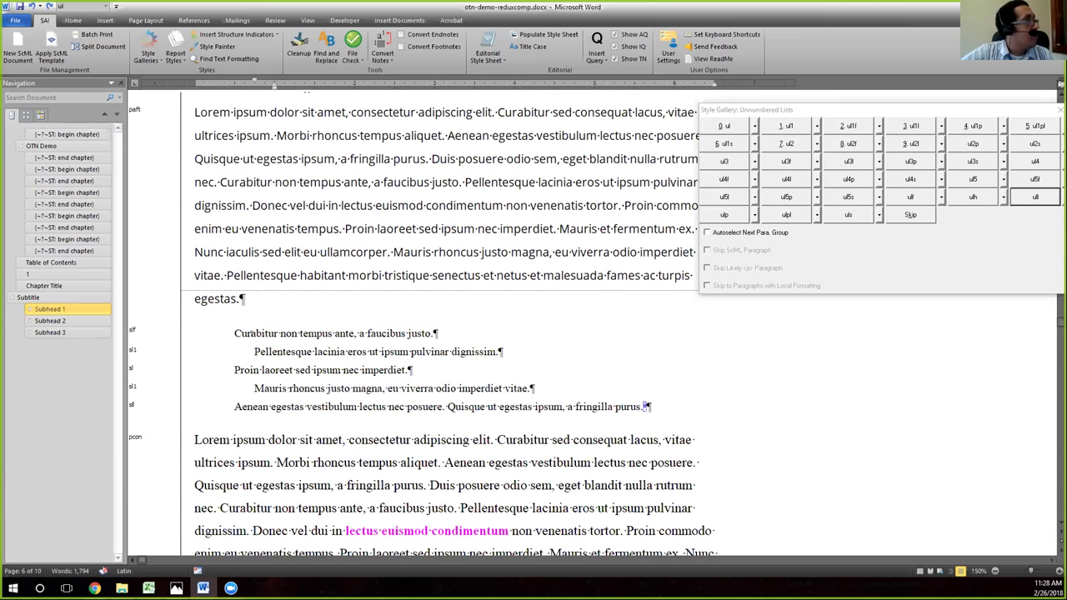
{"action": "scroll", "coordinate": [237, 207], "scroll_direction": "down", "scroll_amount": 3}
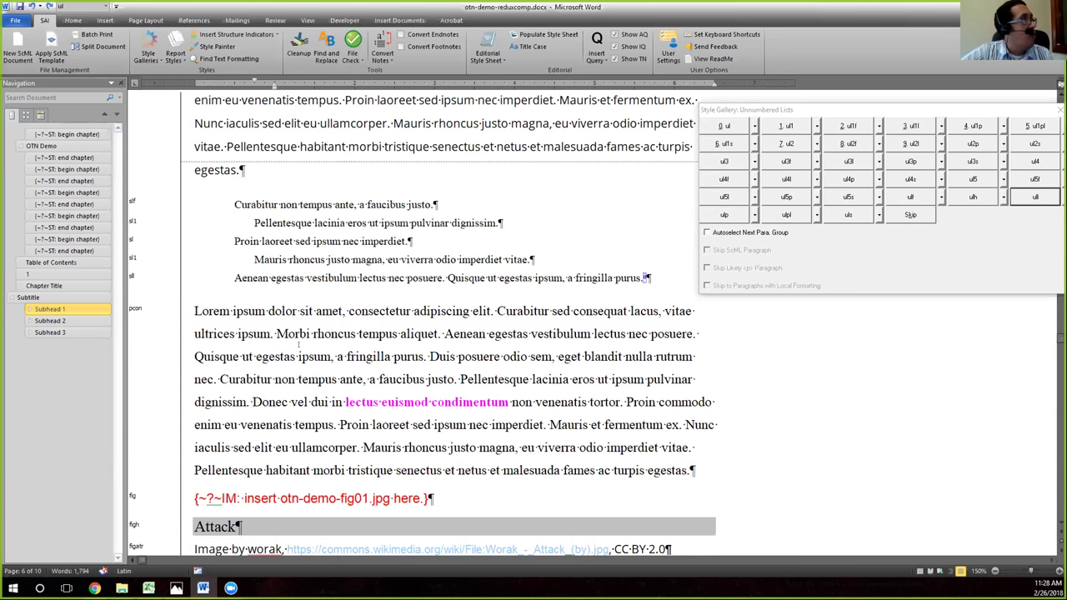
{"action": "scroll", "coordinate": [298, 344], "scroll_direction": "down", "scroll_amount": 7}
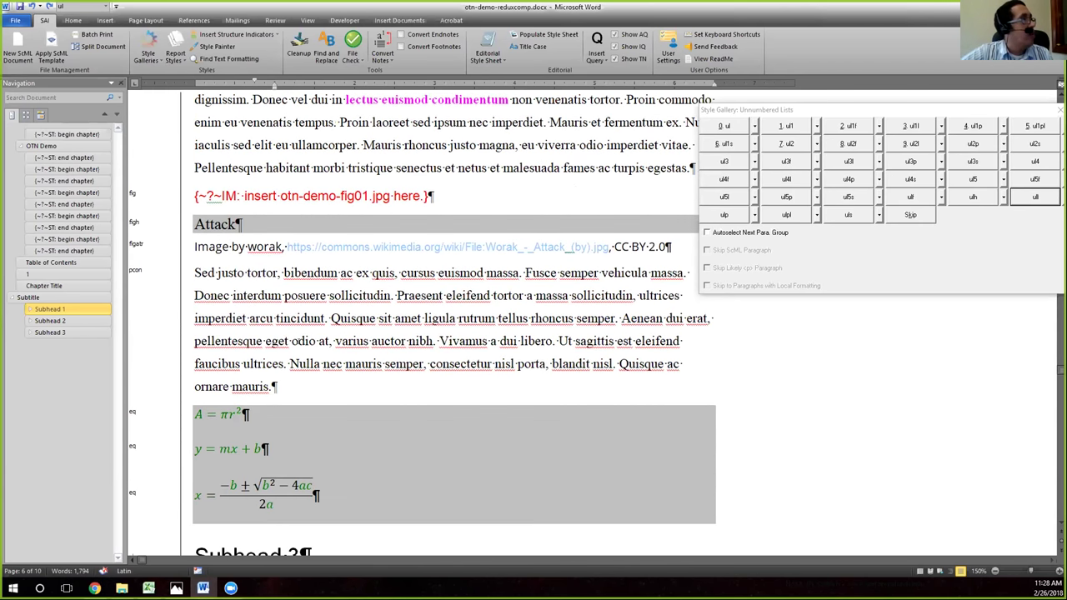
{"action": "scroll", "coordinate": [215, 309], "scroll_direction": "down", "scroll_amount": 2}
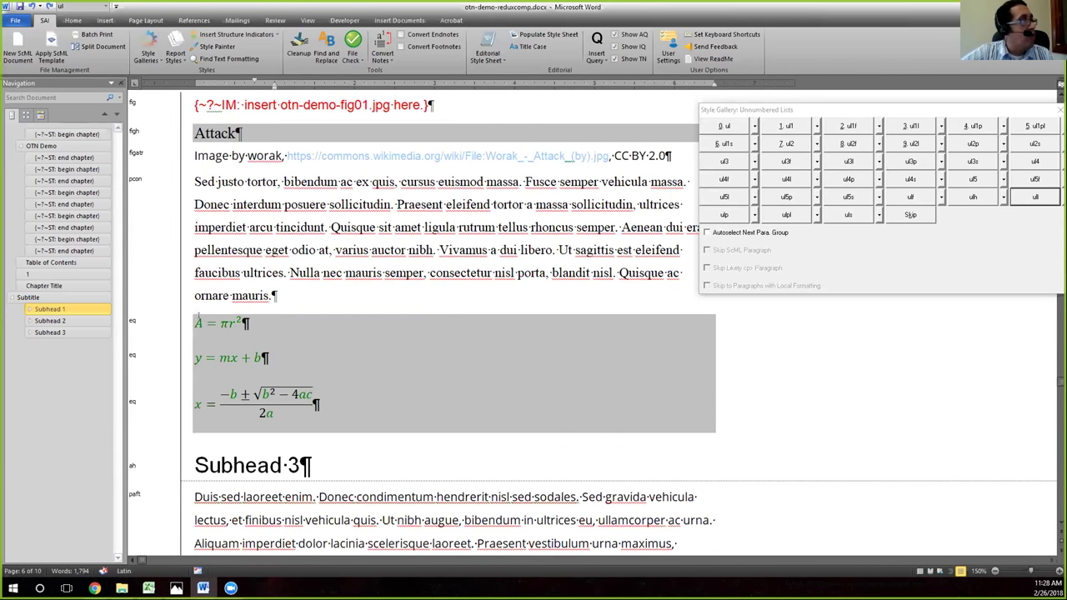